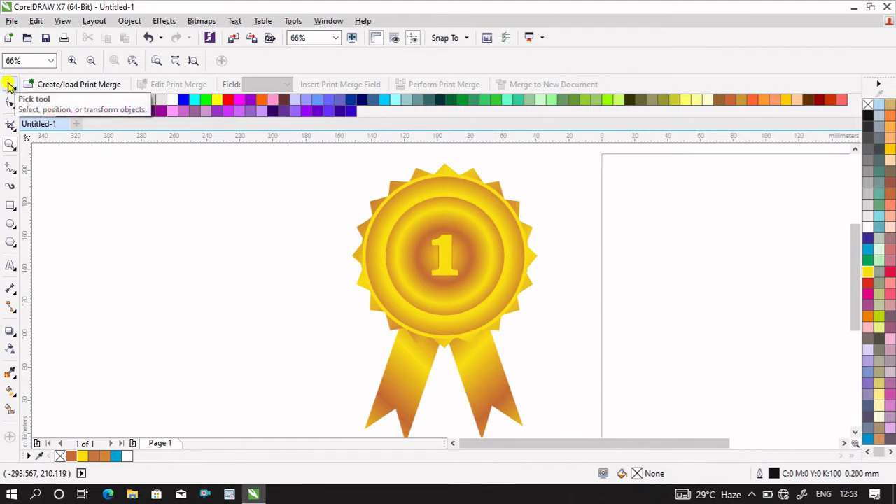
Step: Draw a five-sided polygon about 91 mm wide and 88 mm high inside the page
{"action": "left_click", "coordinate": [91, 61]}
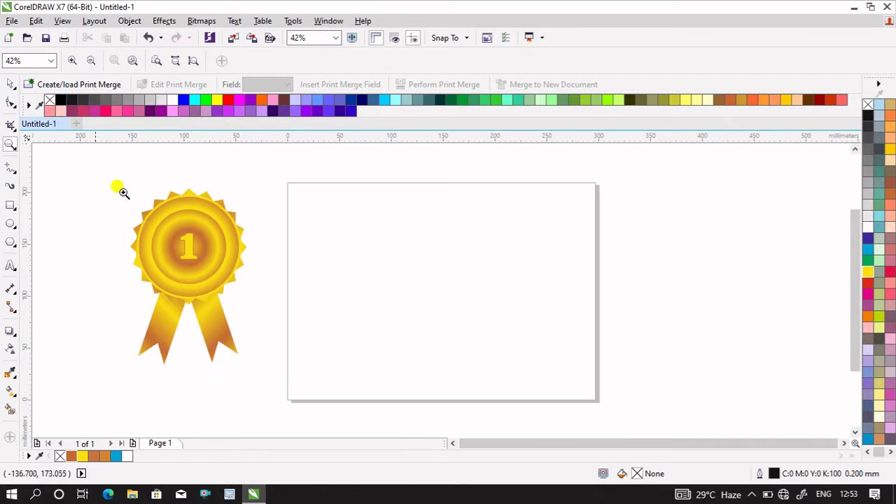
{"action": "left_click", "coordinate": [10, 85]}
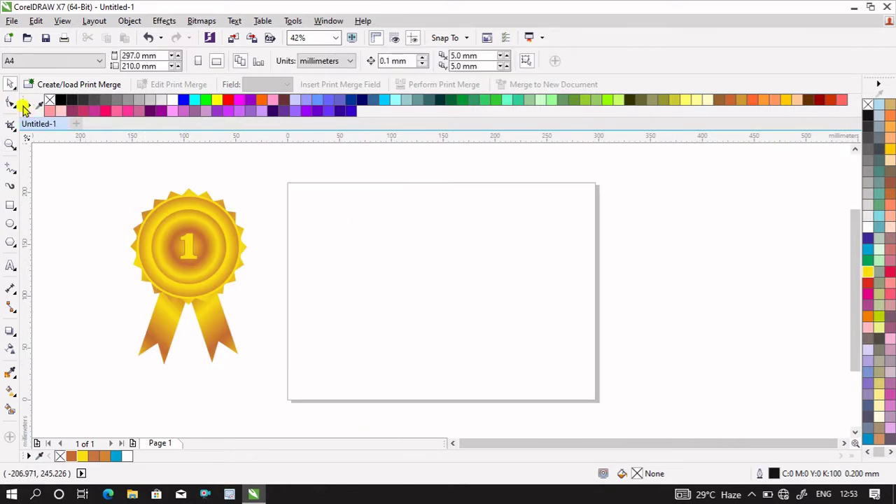
{"action": "left_click", "coordinate": [13, 246]}
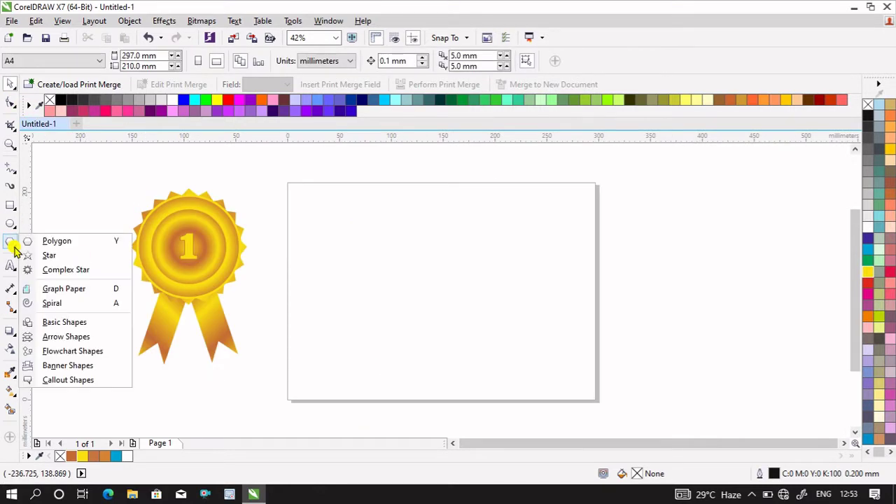
{"action": "left_click", "coordinate": [63, 245]}
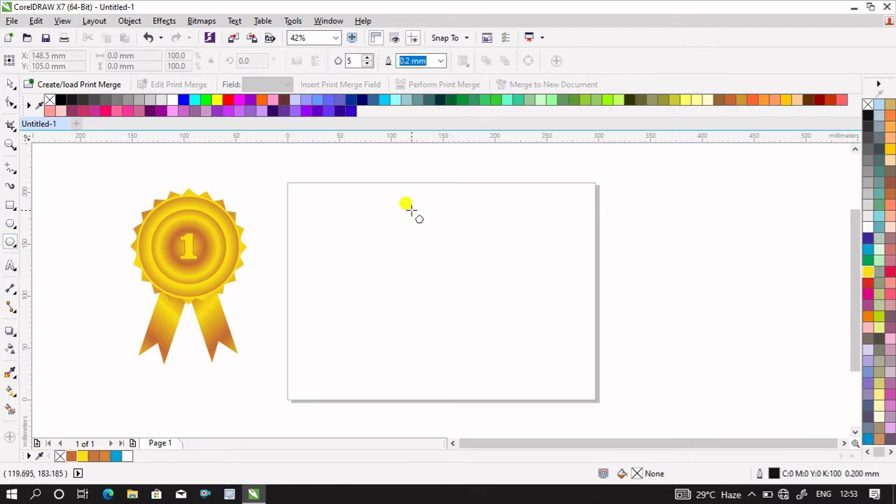
{"action": "left_click_drag", "start_coordinate": [425, 234], "coordinate": [531, 335]}
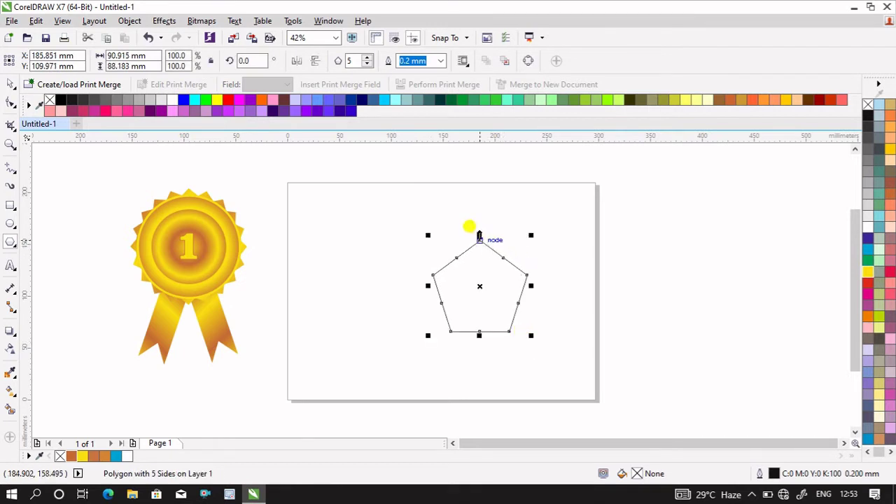
Step: Set the polygon's number of sides to 20
{"action": "left_click", "coordinate": [480, 286]}
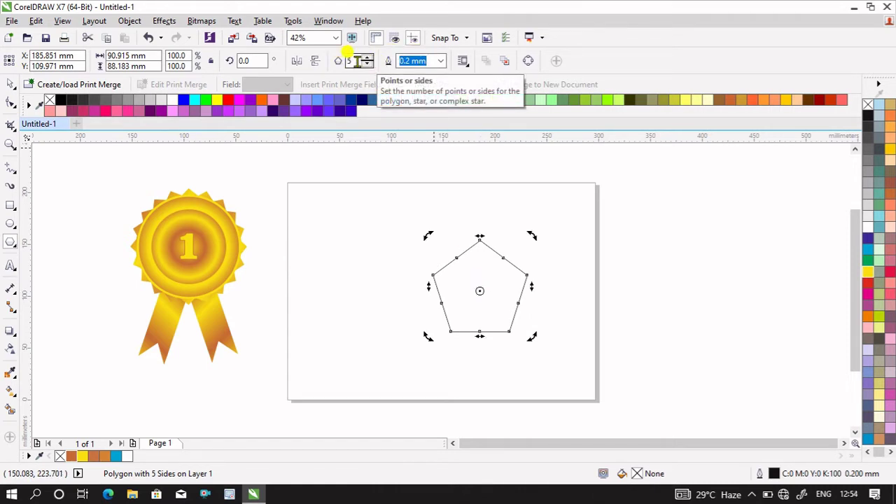
{"action": "left_click_drag", "start_coordinate": [356, 60], "coordinate": [340, 63]}
{"action": "type", "text": "2"}
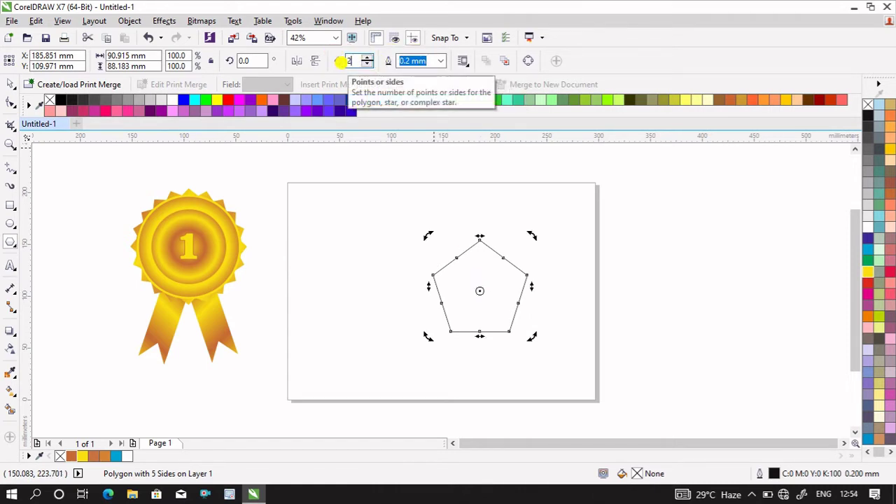
{"action": "type", "text": "0"}
{"action": "key", "text": "Return"}
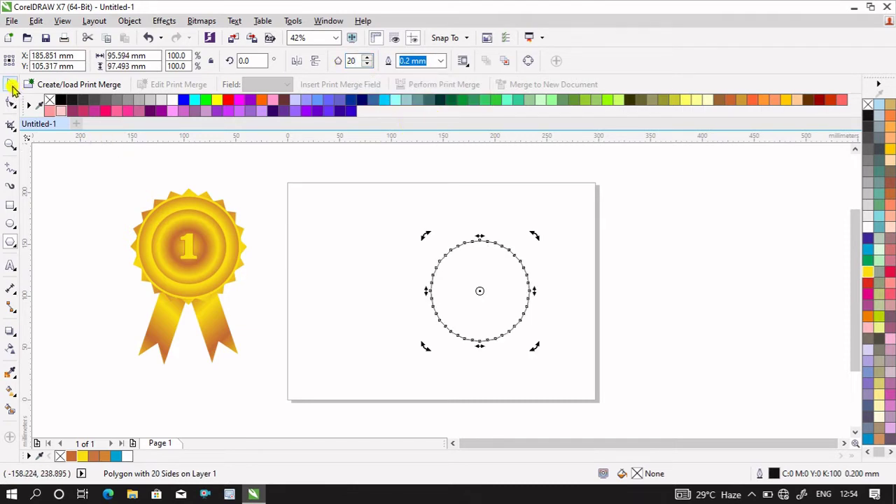
{"action": "left_click", "coordinate": [12, 87]}
Step: Reshape the 20-sided polygon into a starburst by pulling one of its side-midpoint nodes slightly inward
{"action": "key", "text": "z"}
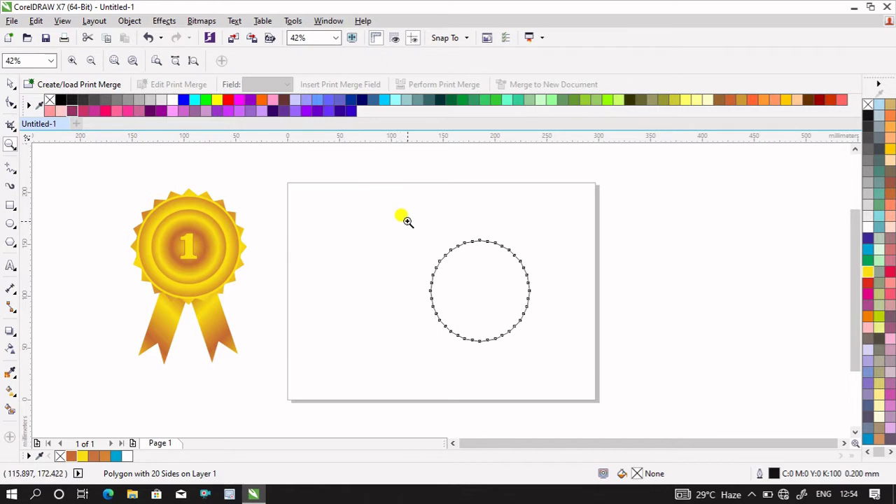
{"action": "left_click_drag", "start_coordinate": [407, 221], "coordinate": [554, 360]}
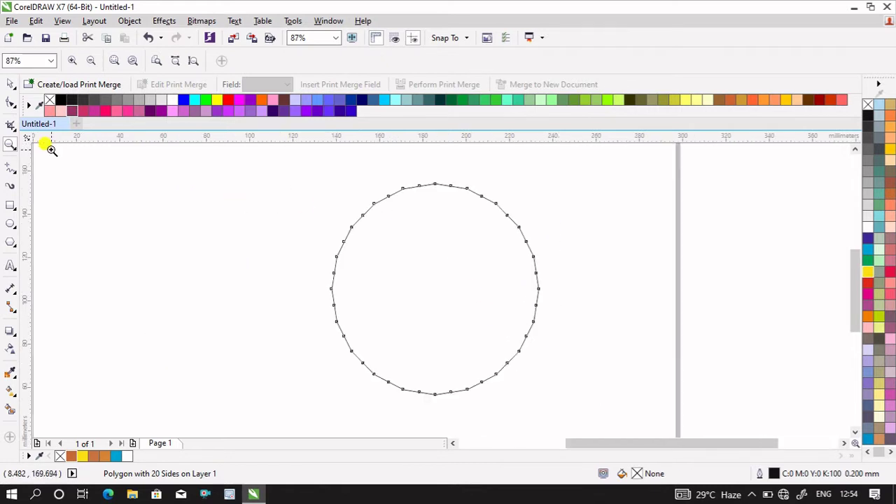
{"action": "left_click", "coordinate": [11, 103]}
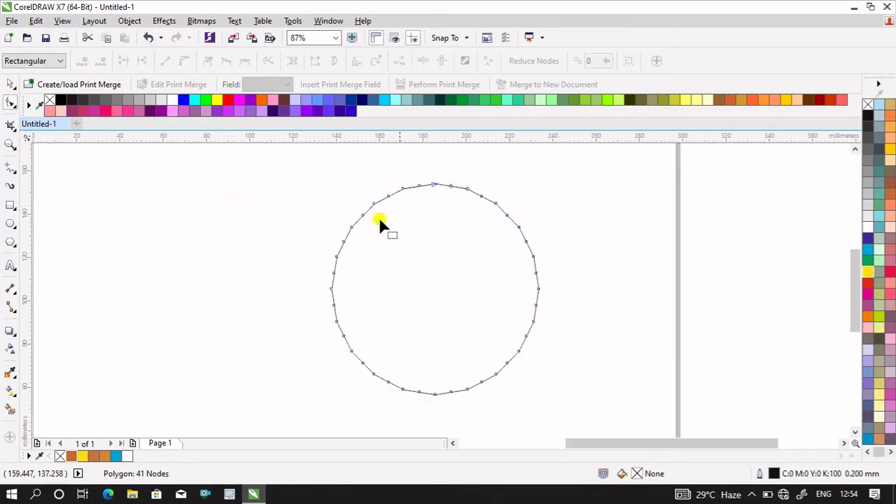
{"action": "left_click_drag", "start_coordinate": [451, 188], "coordinate": [449, 203]}
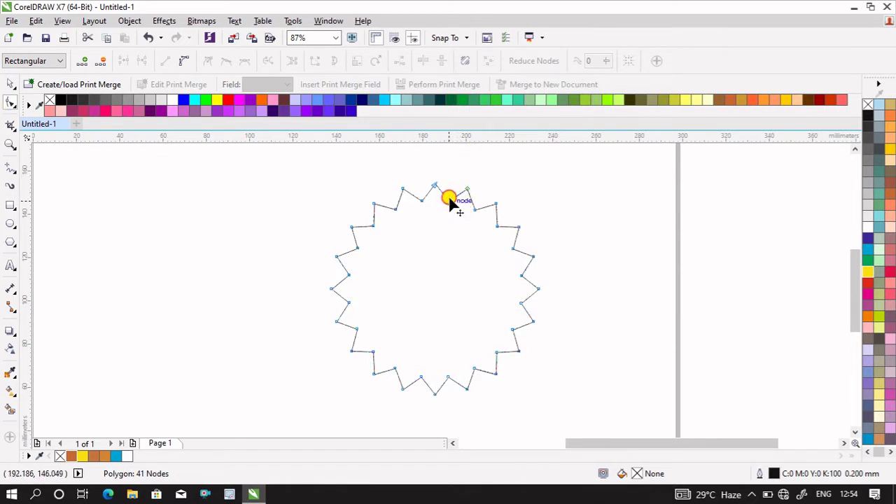
{"action": "left_click_drag", "start_coordinate": [452, 202], "coordinate": [451, 200]}
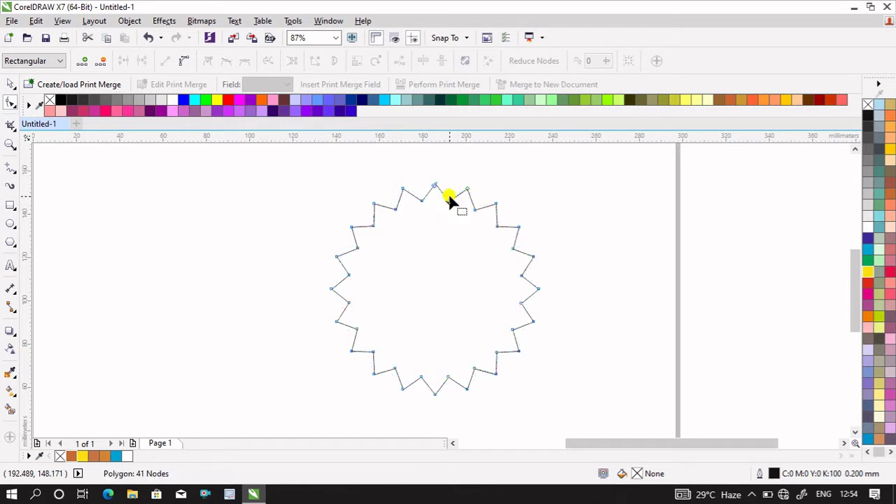
{"action": "left_click", "coordinate": [202, 198]}
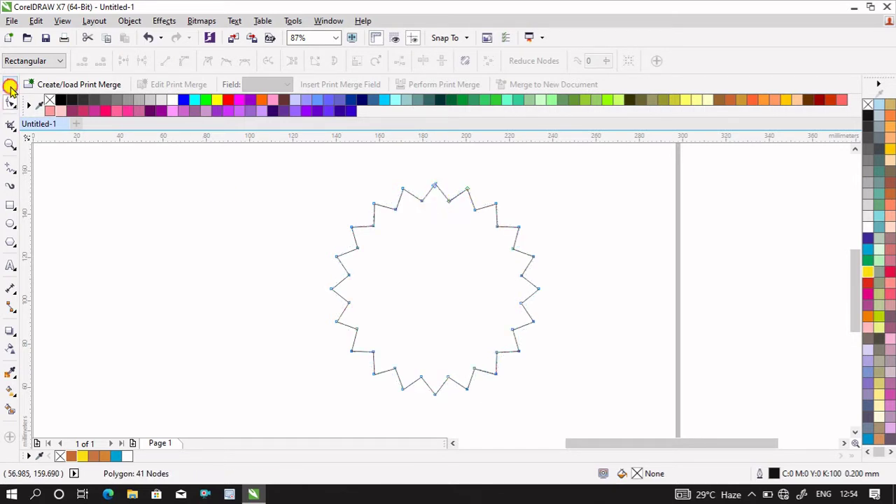
{"action": "left_click", "coordinate": [9, 85]}
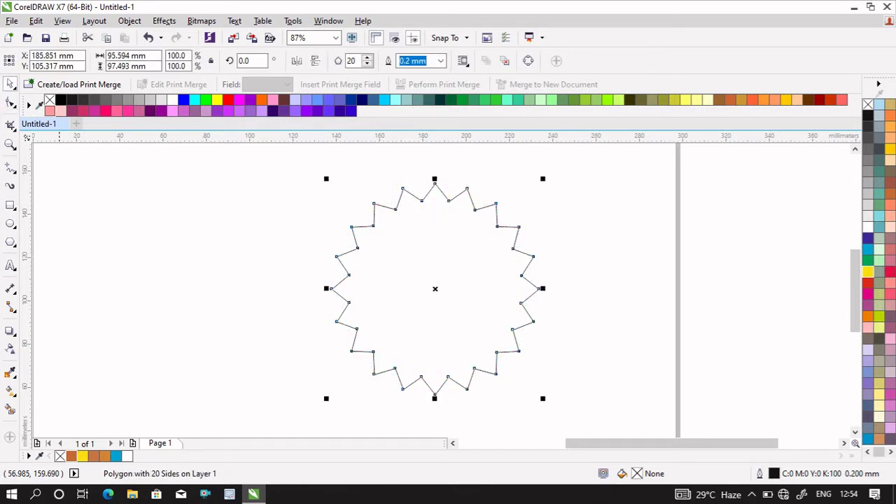
Step: Draw a circle about 61.5 mm in diameter in the empty area beside the starburst
{"action": "left_click", "coordinate": [10, 223]}
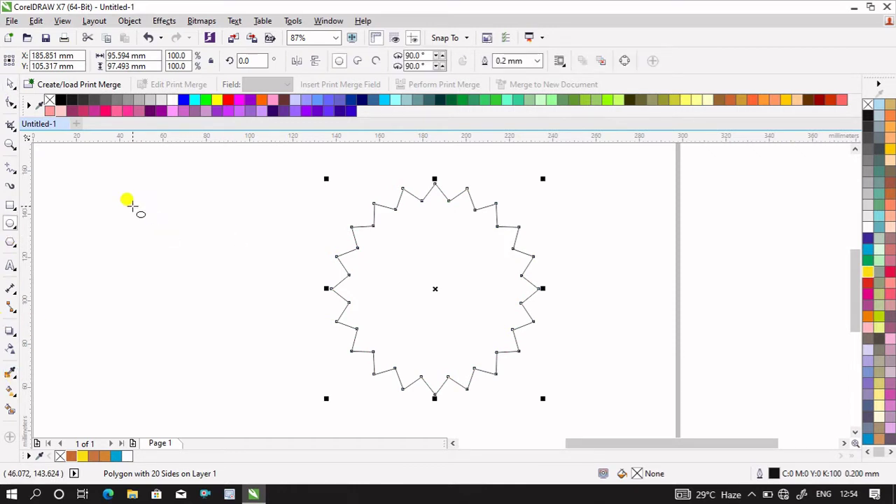
{"action": "left_click_drag", "start_coordinate": [133, 206], "coordinate": [274, 356]}
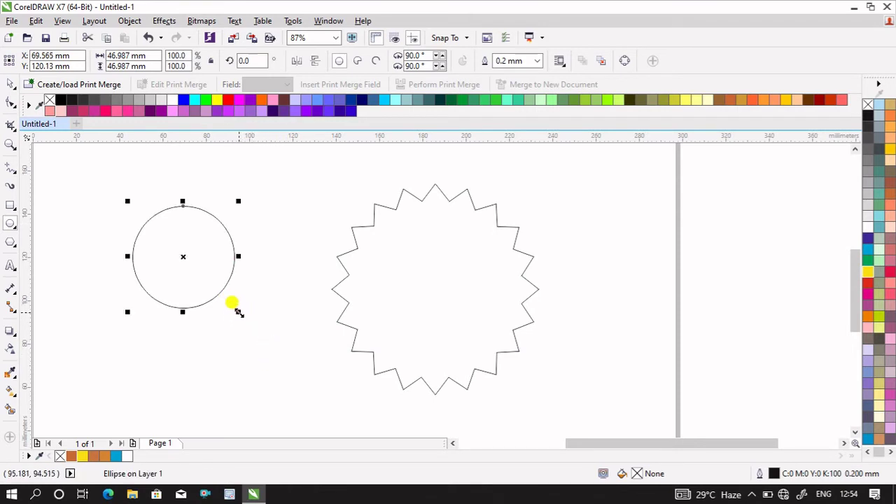
{"action": "left_click_drag", "start_coordinate": [238, 312], "coordinate": [254, 327]}
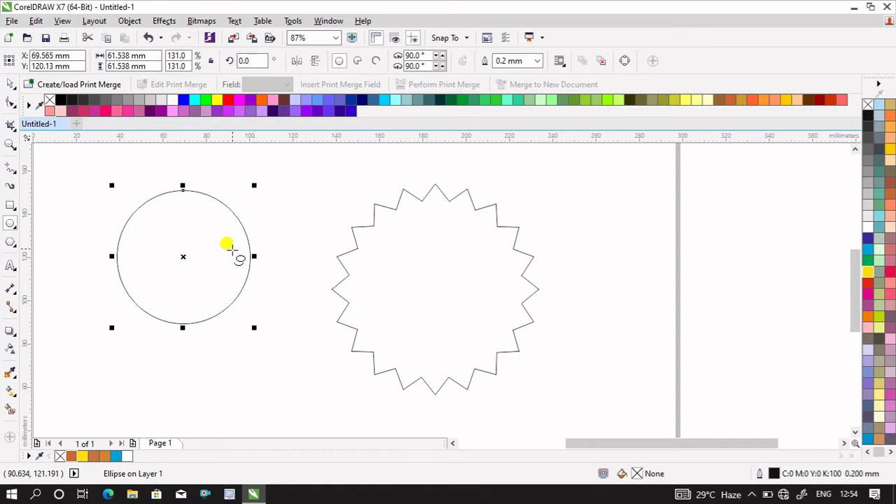
Step: Move the circle inside the starburst and align the centres of both shapes
{"action": "left_click_drag", "start_coordinate": [184, 257], "coordinate": [420, 275]}
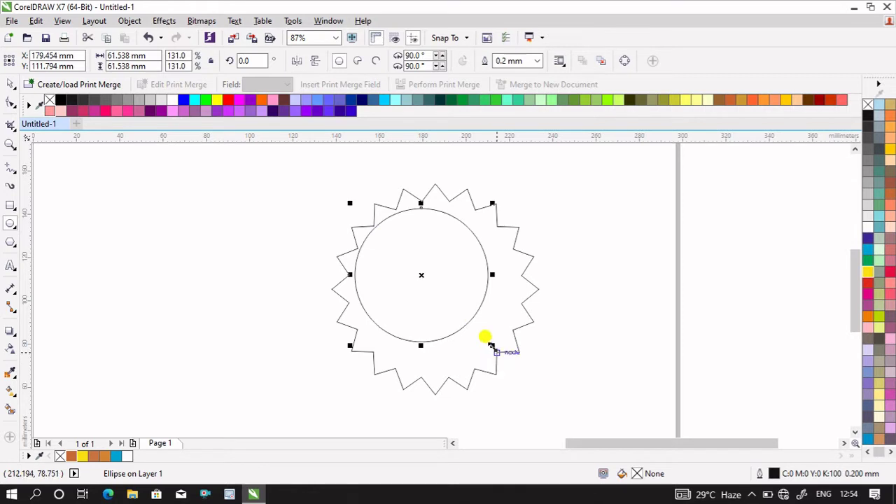
{"action": "left_click_drag", "start_coordinate": [421, 275], "coordinate": [444, 290]}
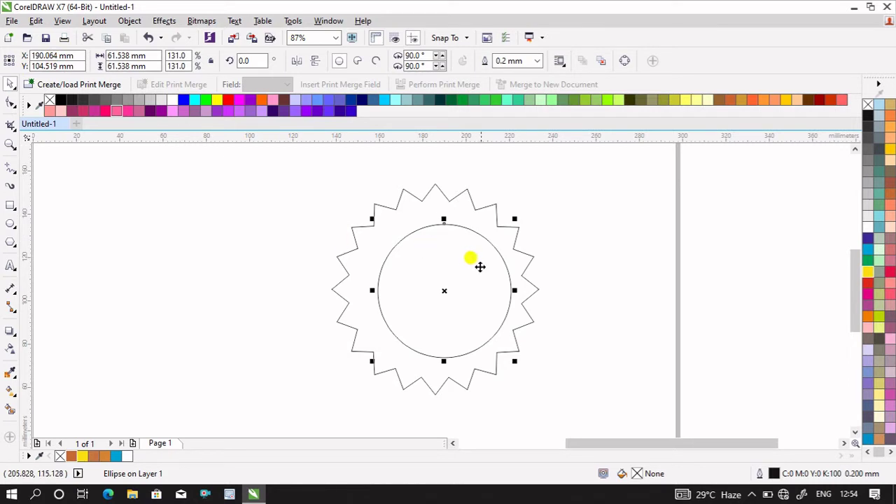
{"action": "left_click_drag", "start_coordinate": [462, 291], "coordinate": [452, 288]}
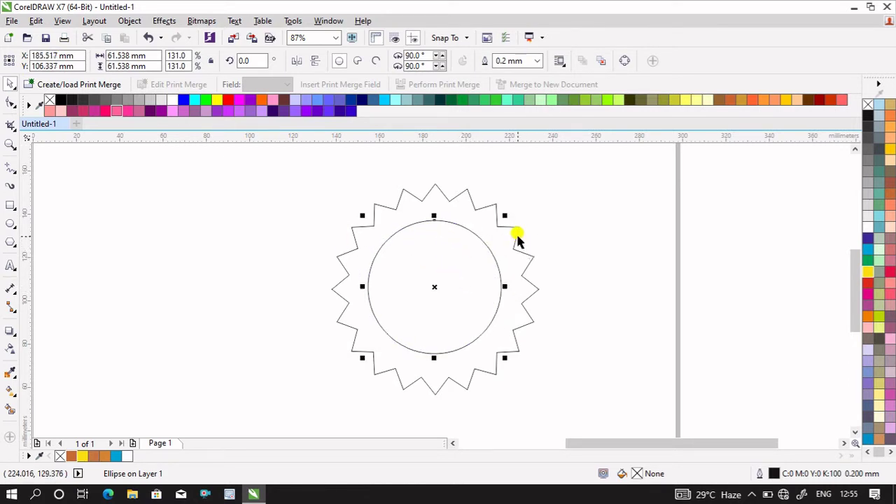
{"action": "left_click", "coordinate": [518, 237], "text": "shift"}
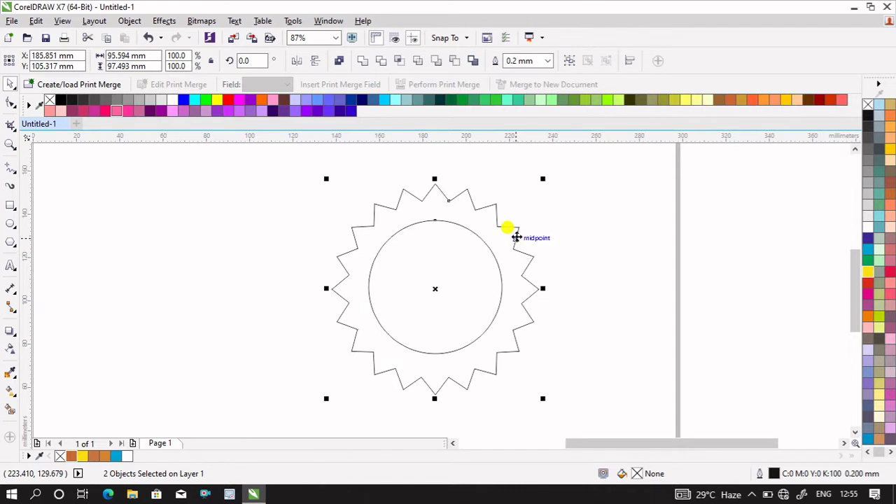
{"action": "key", "text": "e"}
{"action": "left_click", "coordinate": [566, 299]}
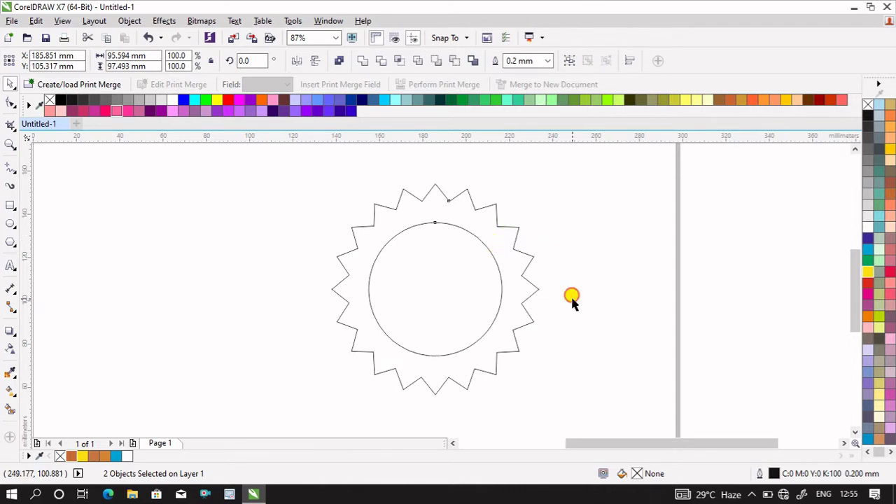
Step: Enlarge the circle from its centre to about 80.4 mm in diameter and weld it with the starburst
{"action": "left_click", "coordinate": [432, 287]}
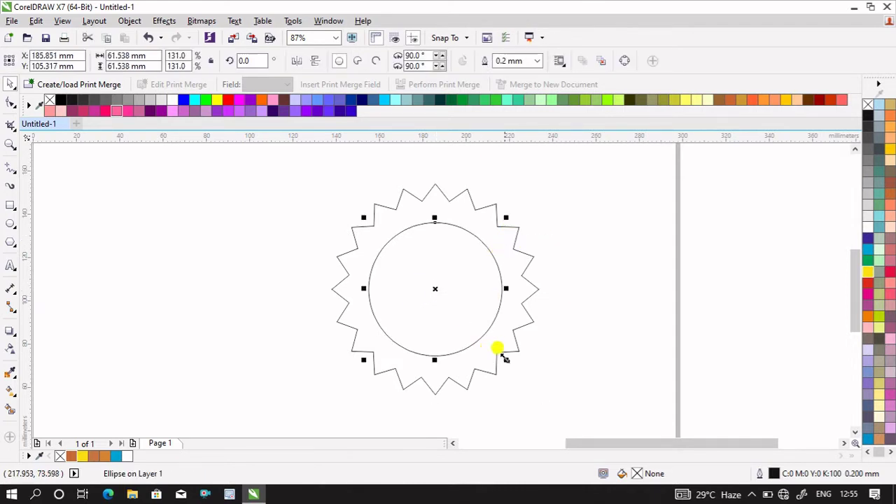
{"action": "left_click_drag", "start_coordinate": [505, 359], "coordinate": [539, 382]}
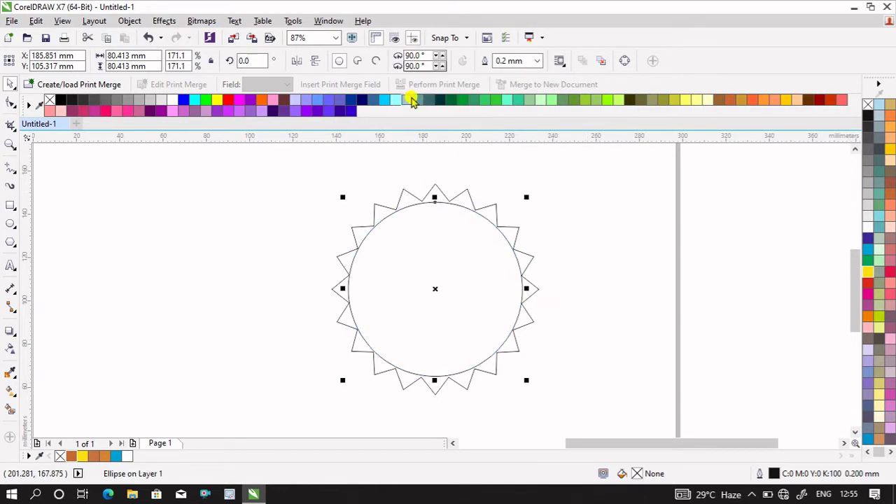
{"action": "left_click", "coordinate": [531, 260], "text": "shift"}
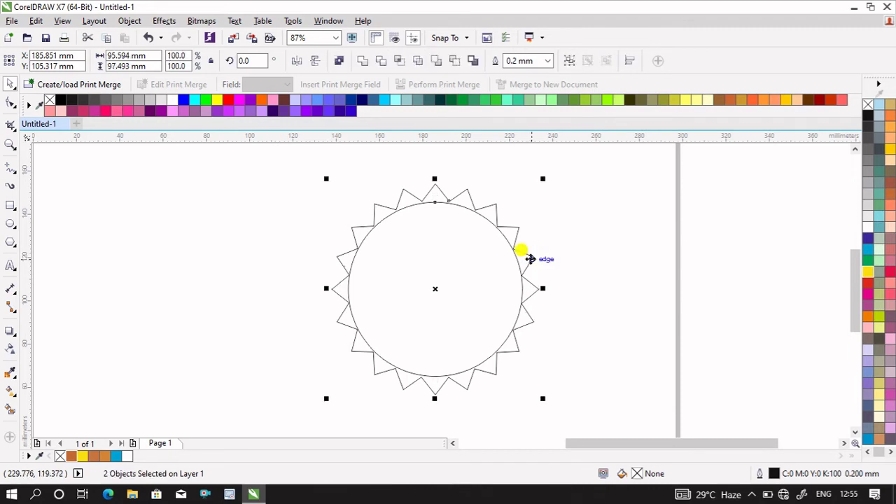
{"action": "left_click", "coordinate": [363, 62]}
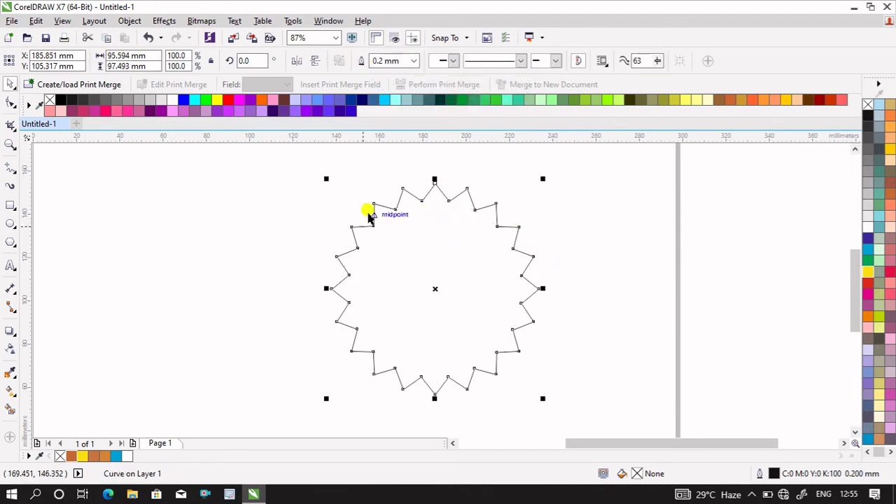
{"action": "left_click", "coordinate": [594, 251]}
{"action": "left_click", "coordinate": [456, 257]}
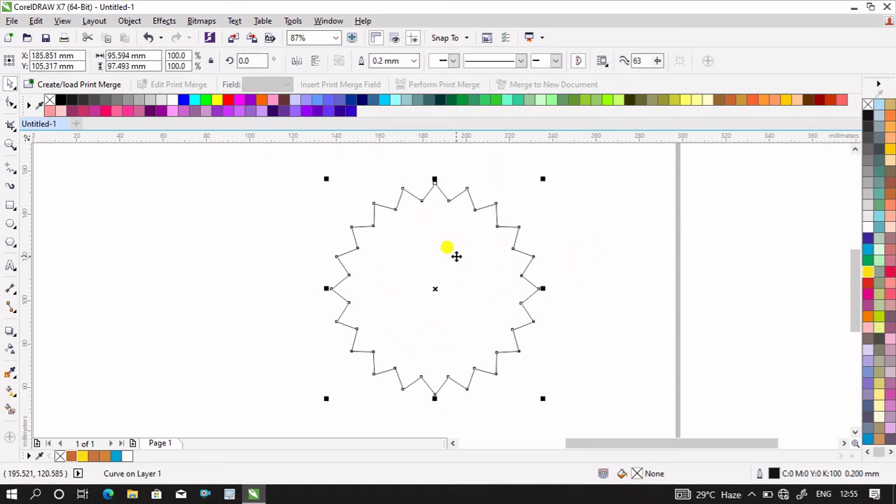
Step: Apply a linear fountain fill running diagonally from the starburst's upper left to its lower right, with an orange-brown start colour
{"action": "left_click", "coordinate": [9, 394]}
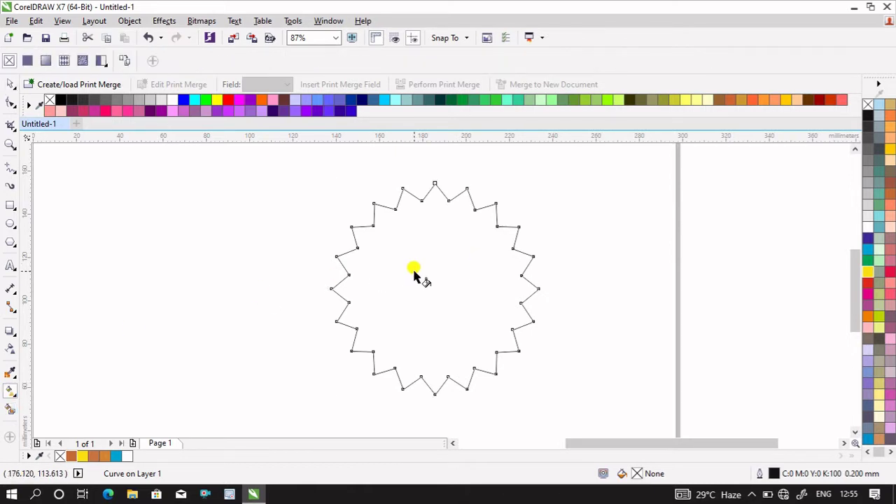
{"action": "left_click_drag", "start_coordinate": [354, 192], "coordinate": [559, 368]}
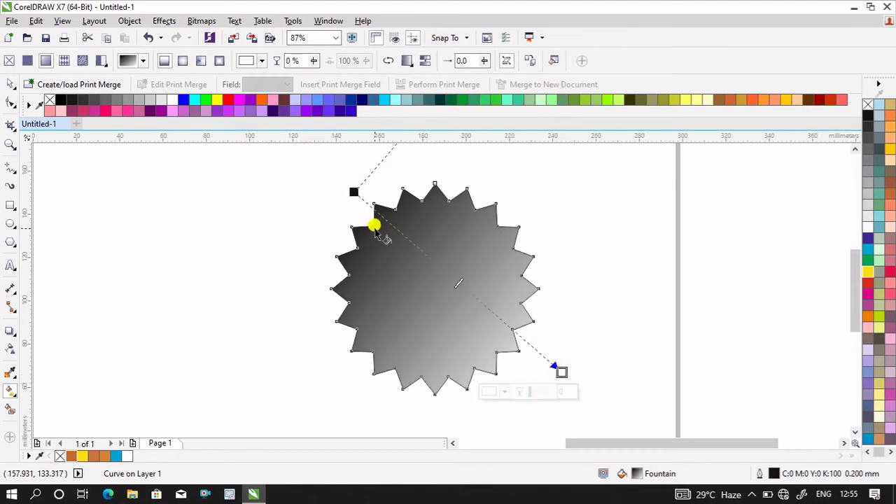
{"action": "left_click_drag", "start_coordinate": [348, 185], "coordinate": [348, 192]}
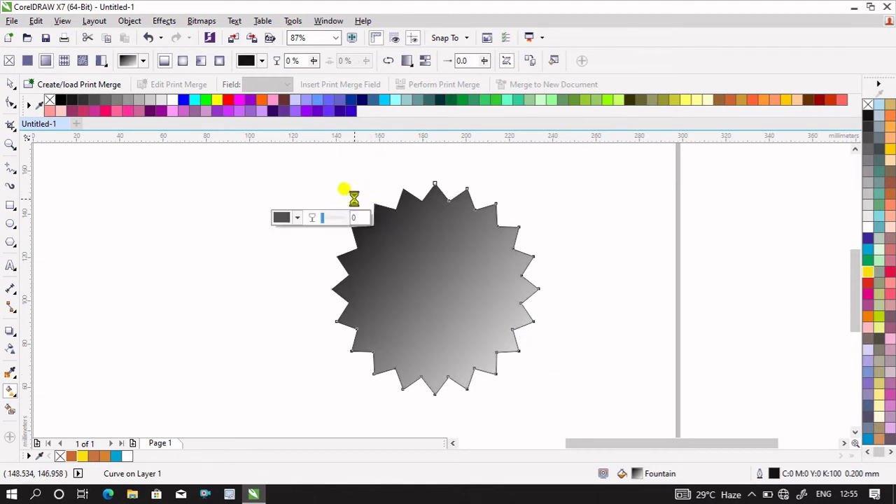
{"action": "left_click", "coordinate": [72, 456]}
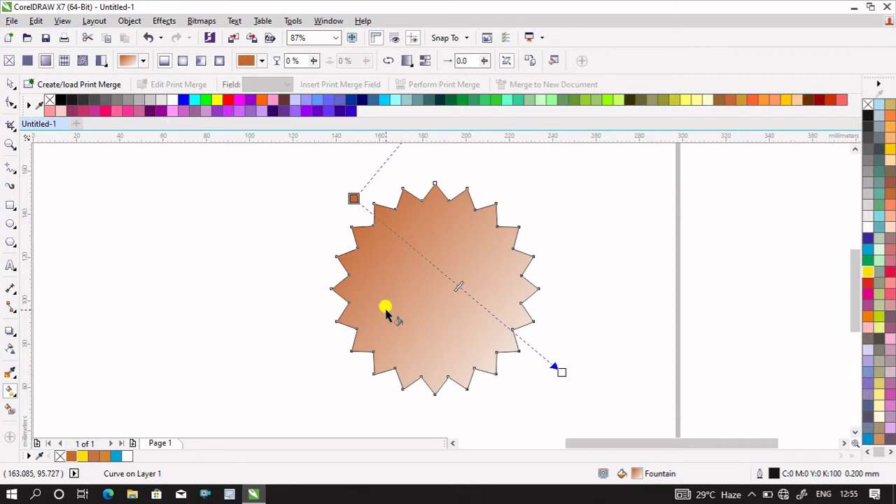
Step: Add three colour stops to the starburst's fountain fill: yellow at 25%, orange-brown at 50% and yellow at 68%
{"action": "double_click", "coordinate": [406, 242]}
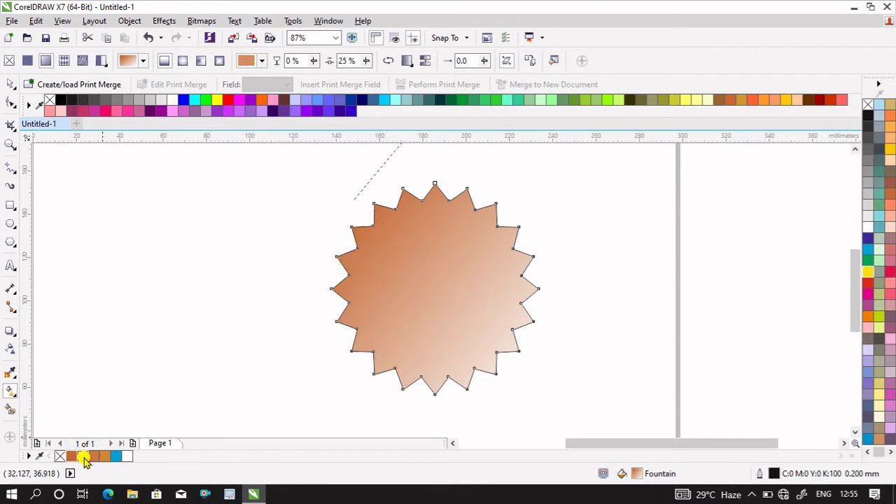
{"action": "left_click", "coordinate": [83, 457]}
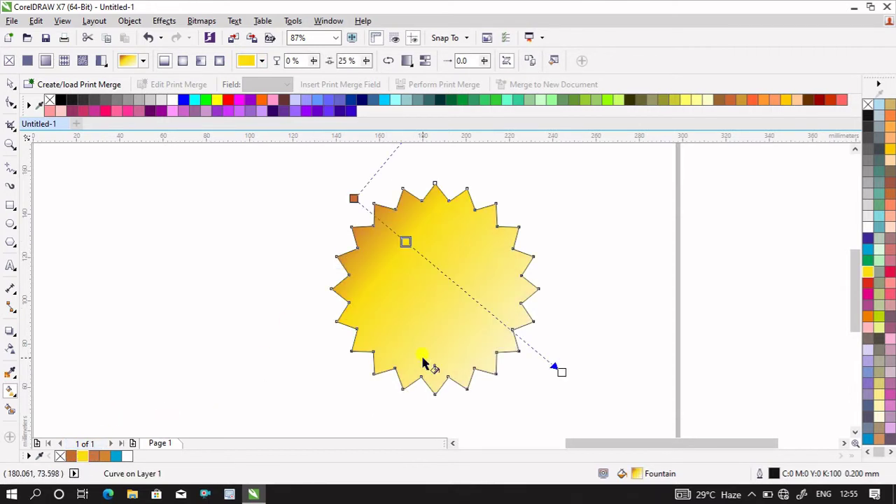
{"action": "double_click", "coordinate": [459, 285]}
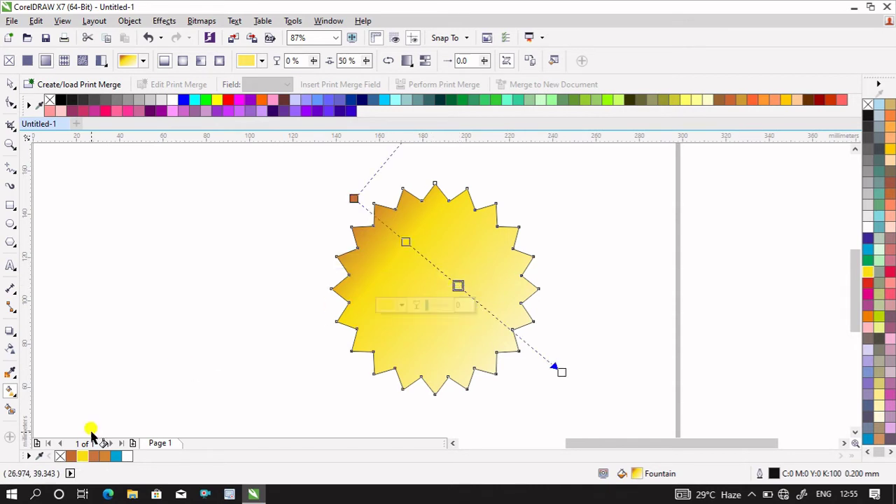
{"action": "left_click", "coordinate": [72, 456]}
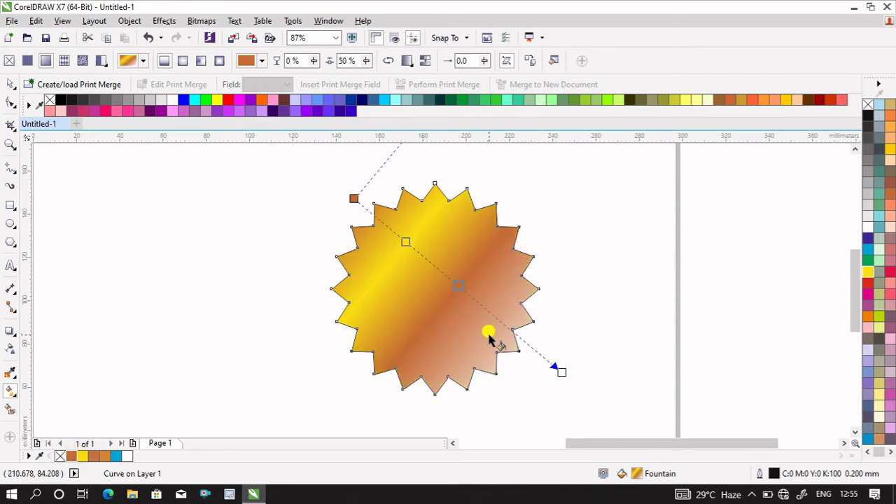
{"action": "double_click", "coordinate": [495, 316]}
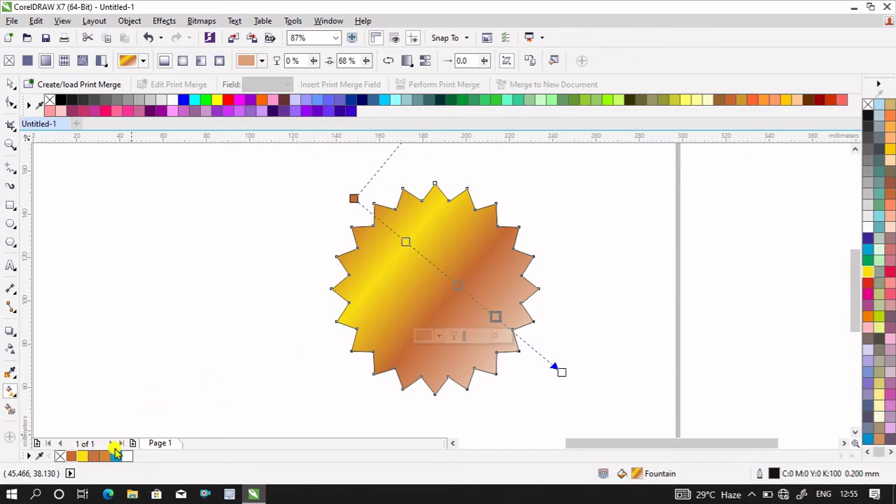
{"action": "left_click", "coordinate": [83, 456]}
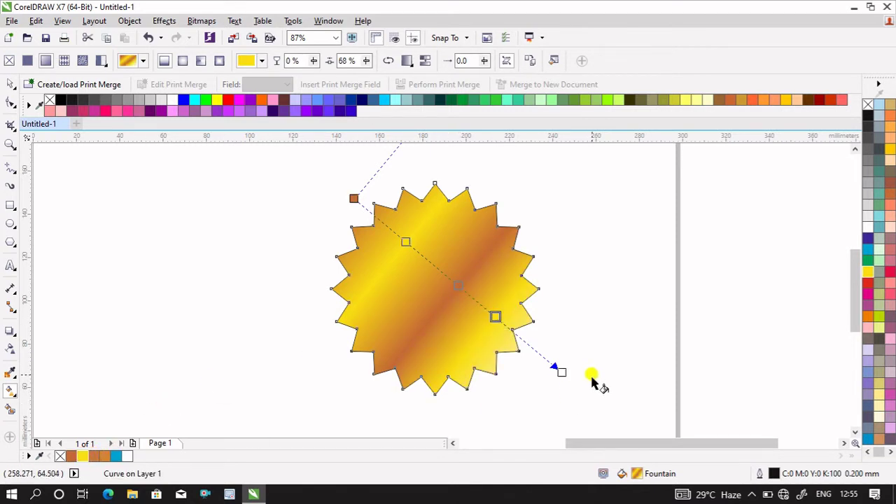
Step: Make the starburst gradient's end colour orange-brown and shift its middle orange-brown stop to 46%
{"action": "left_click", "coordinate": [556, 366]}
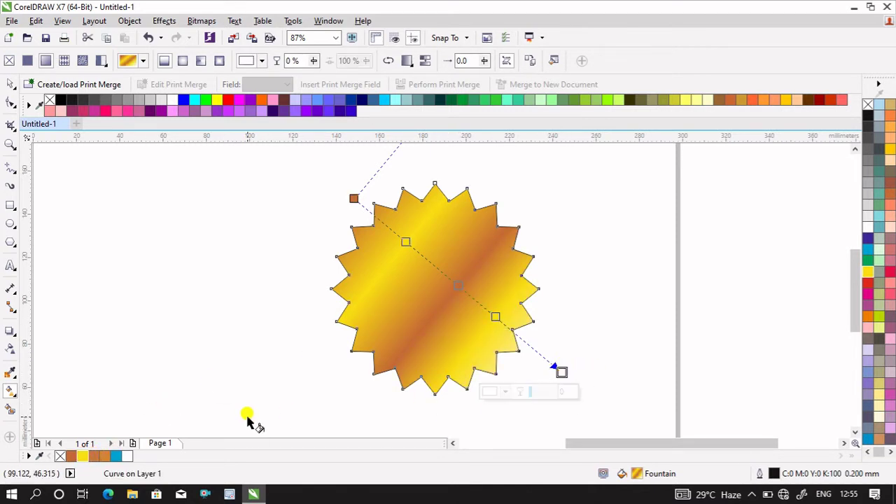
{"action": "left_click", "coordinate": [71, 456]}
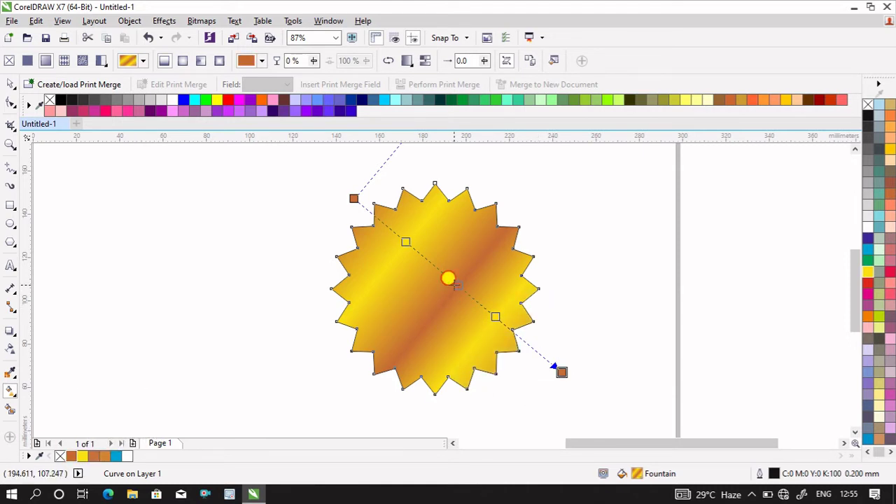
{"action": "left_click_drag", "start_coordinate": [455, 285], "coordinate": [447, 283]}
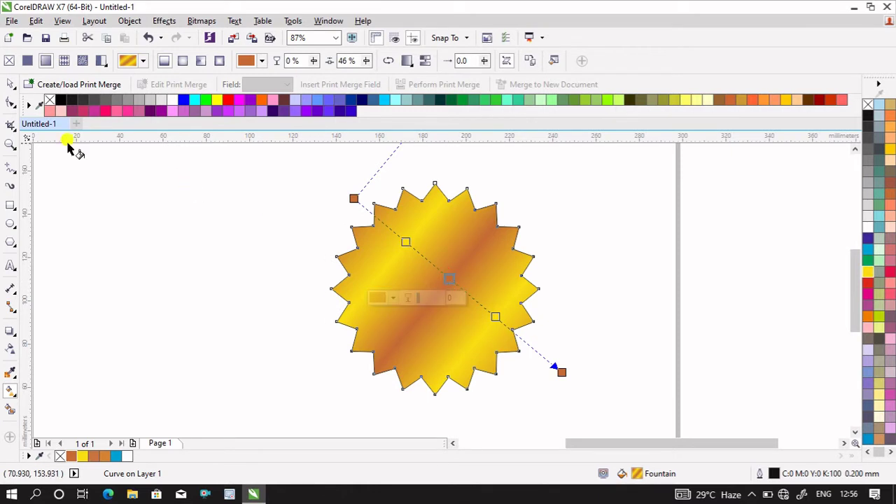
Step: Remove the outline from the starburst
{"action": "left_click", "coordinate": [9, 85]}
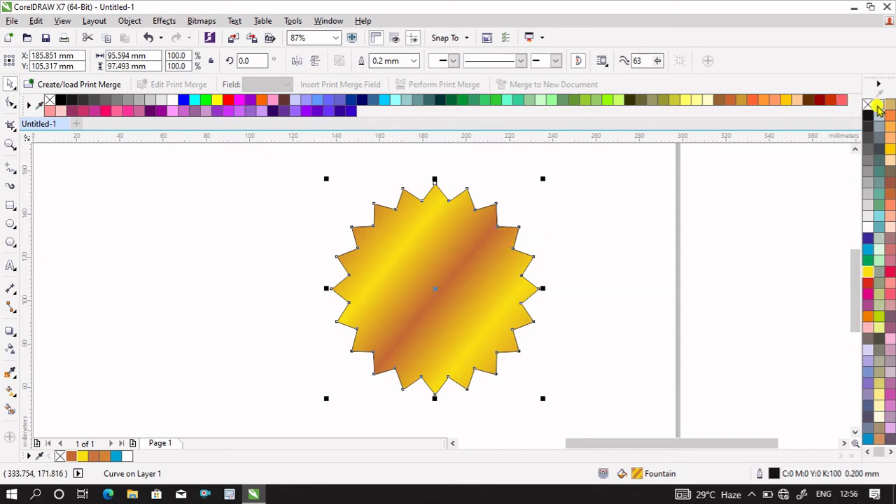
{"action": "right_click", "coordinate": [870, 105]}
{"action": "left_click", "coordinate": [596, 221]}
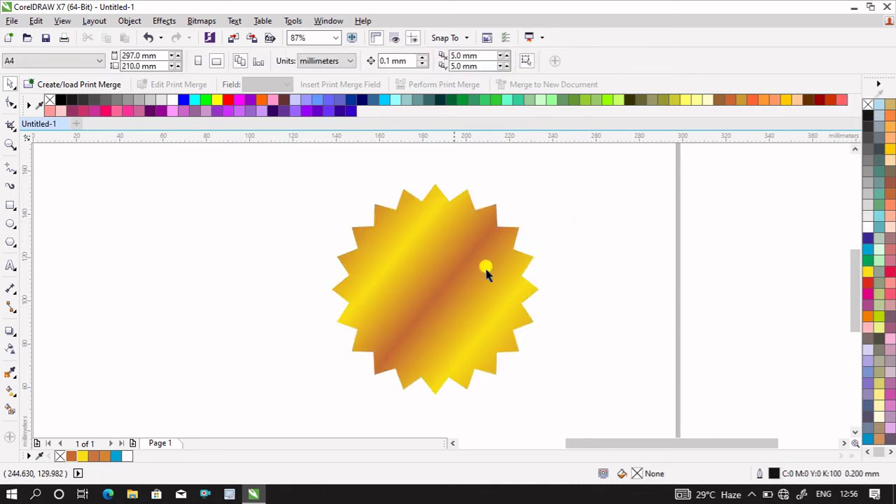
Step: Draw a circle about 71.8 mm in diameter overlapping the starburst's left part
{"action": "left_click", "coordinate": [419, 303]}
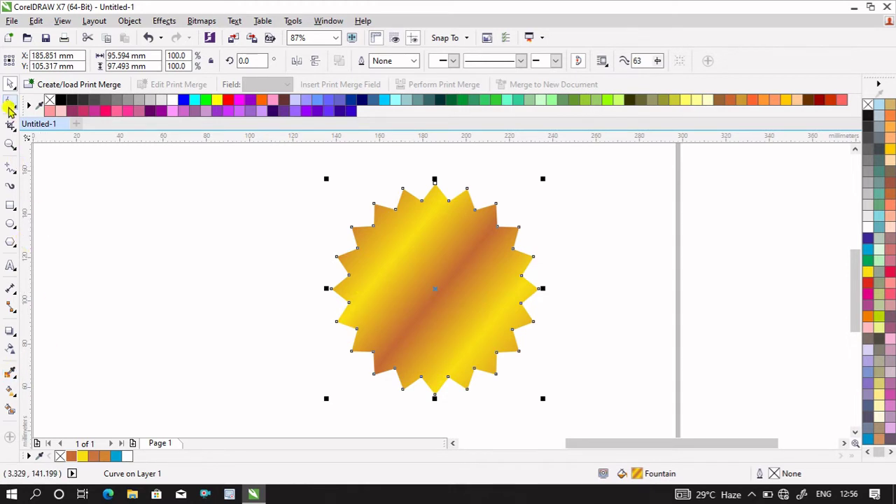
{"action": "left_click", "coordinate": [10, 224]}
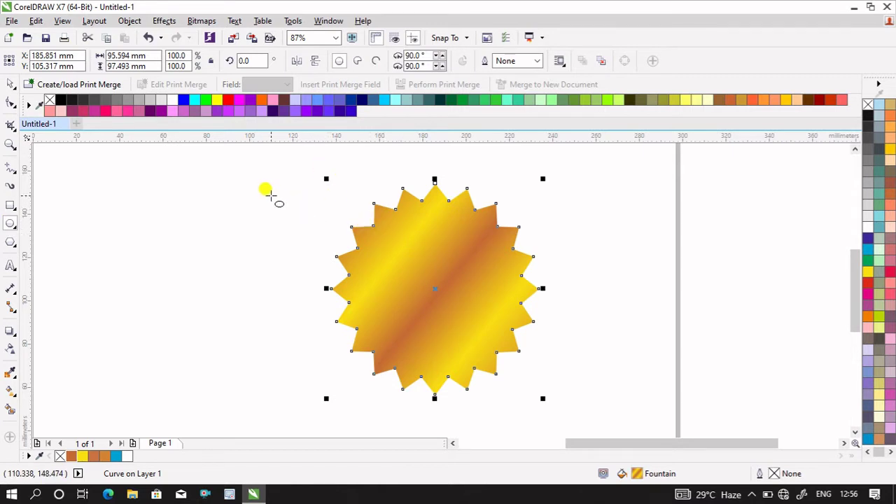
{"action": "left_click_drag", "start_coordinate": [270, 195], "coordinate": [423, 321]}
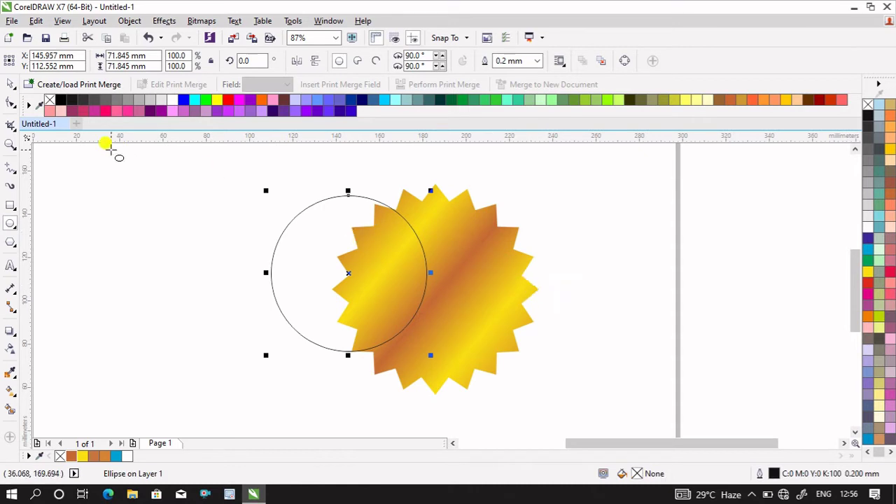
Step: Align the circle's centre with the starburst and enlarge the circle from its centre to about 77.5 mm in diameter
{"action": "left_click", "coordinate": [6, 84]}
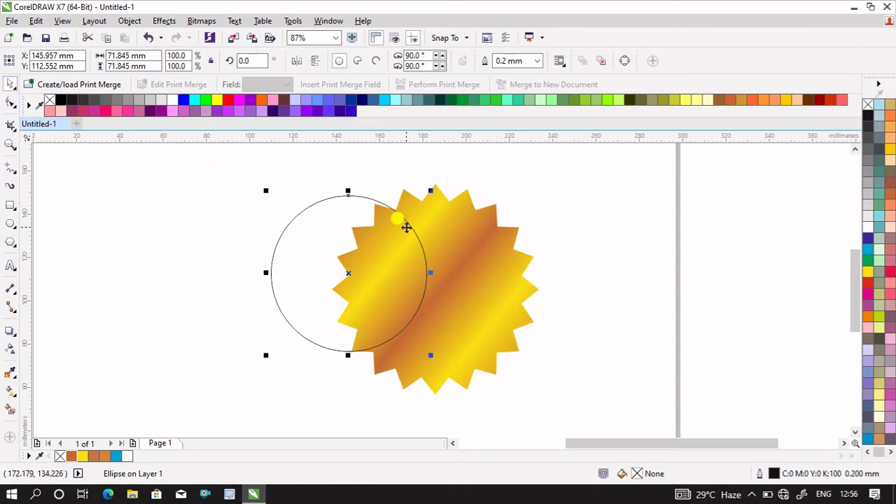
{"action": "left_click", "coordinate": [522, 290], "text": "shift"}
{"action": "key", "text": "e"}
{"action": "key", "text": "c"}
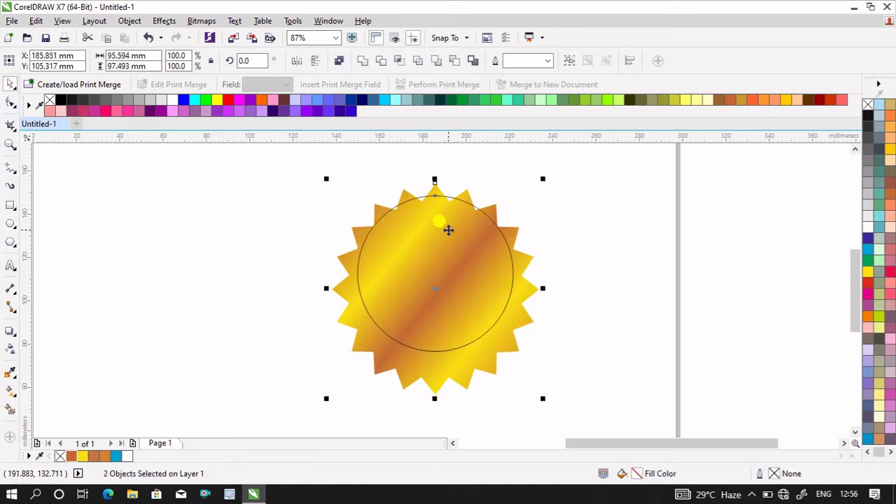
{"action": "left_click", "coordinate": [565, 296]}
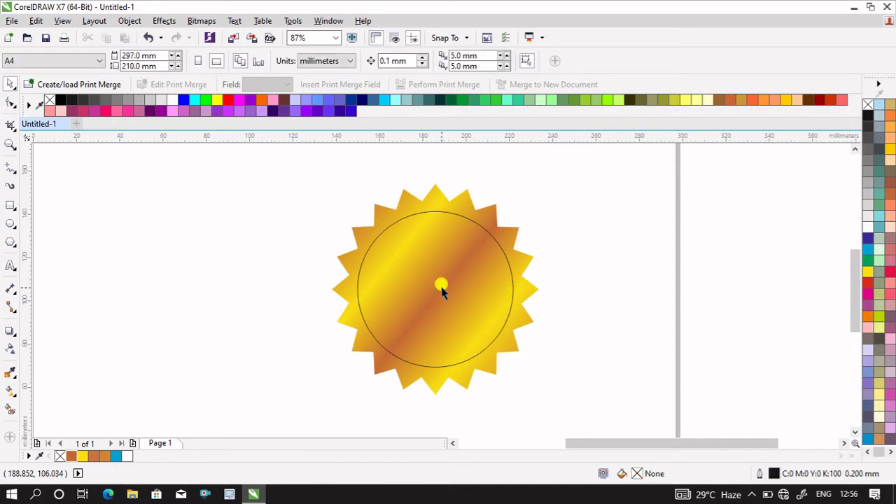
{"action": "left_click", "coordinate": [423, 291]}
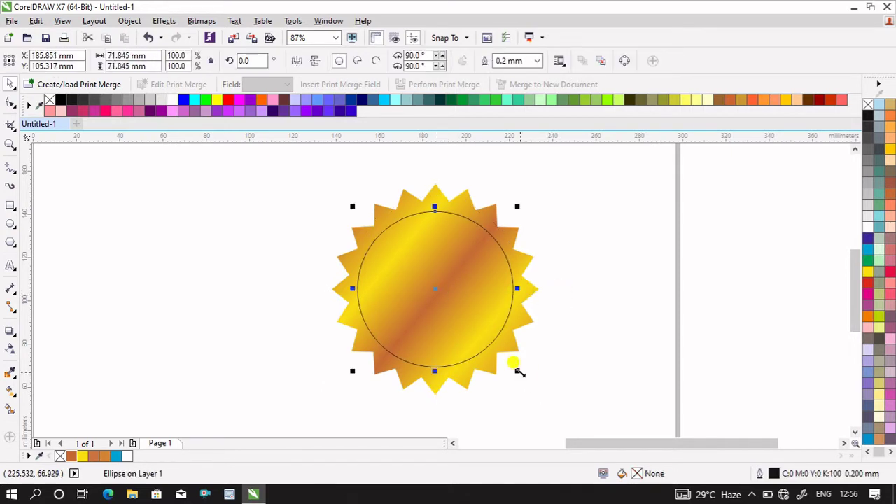
{"action": "left_click_drag", "start_coordinate": [519, 371], "coordinate": [524, 379]}
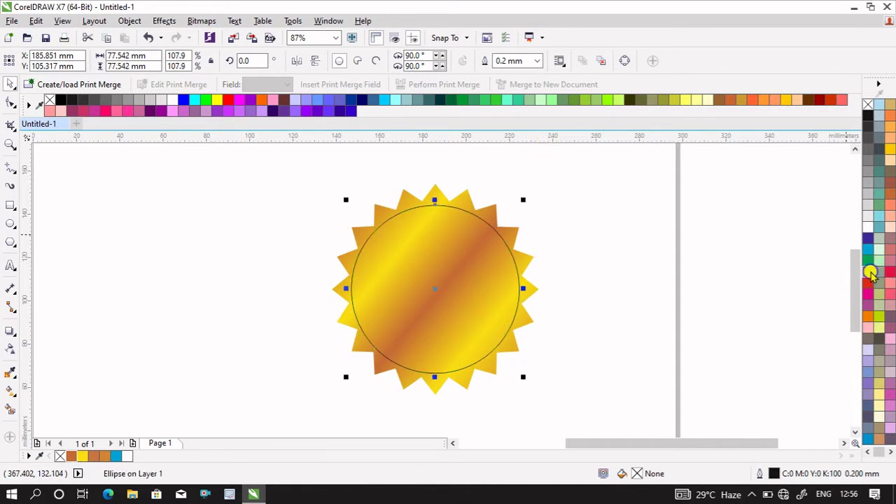
Step: Give the circle a yellow outline and settle on a width of 1.0 mm after trying 2.0 mm
{"action": "right_click", "coordinate": [871, 274]}
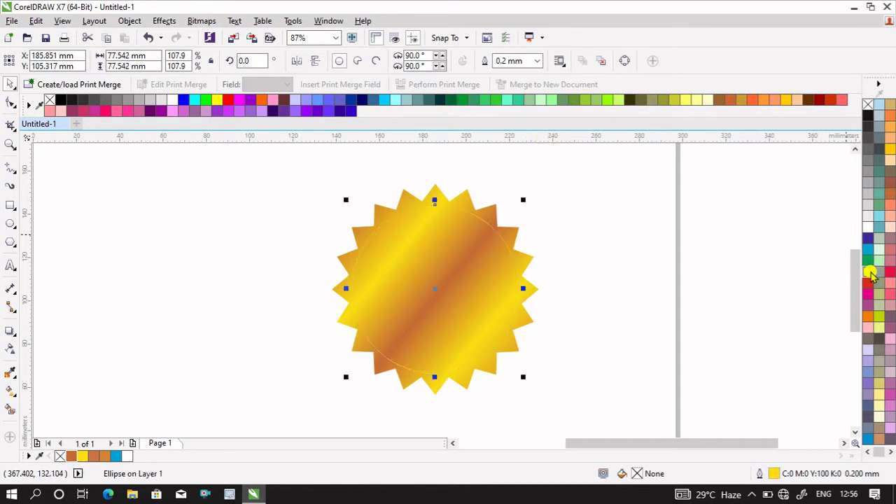
{"action": "left_click", "coordinate": [537, 61]}
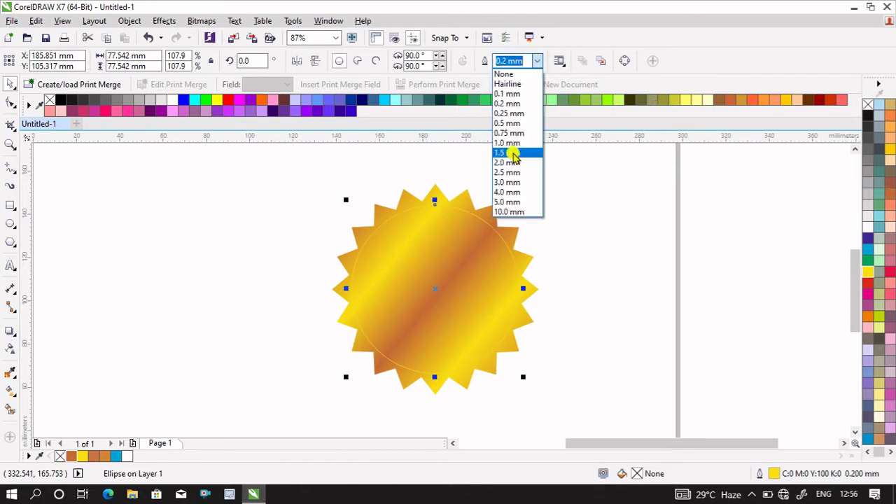
{"action": "left_click", "coordinate": [511, 162]}
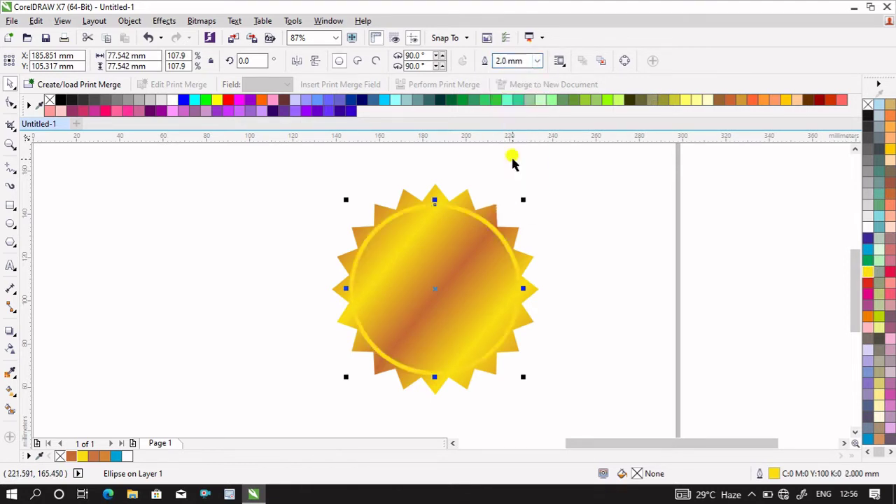
{"action": "left_click", "coordinate": [537, 61]}
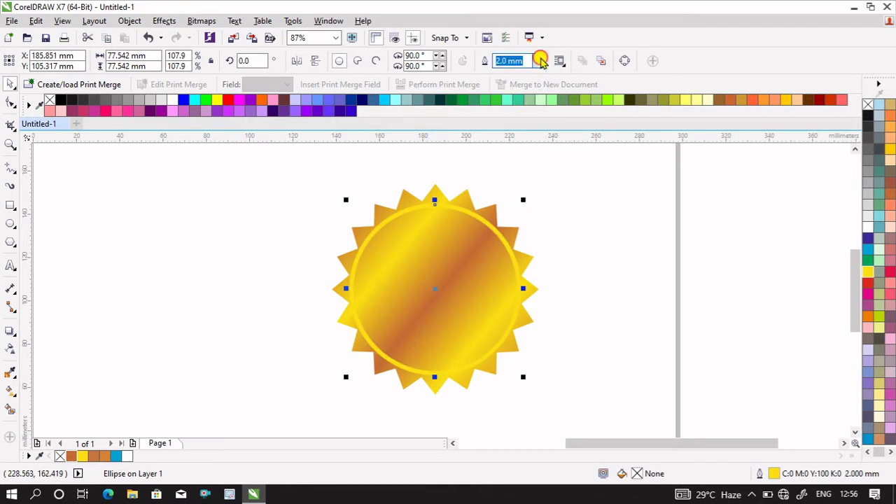
{"action": "left_click", "coordinate": [514, 144]}
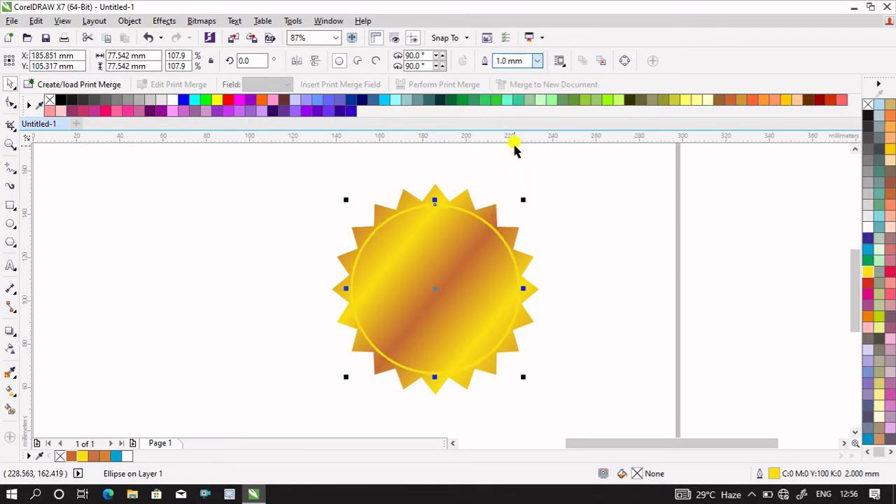
{"action": "left_click", "coordinate": [570, 235]}
Step: Apply a linear fountain fill to the circle, running steeply from its upper edge to just below its lower right edge
{"action": "left_click", "coordinate": [455, 266]}
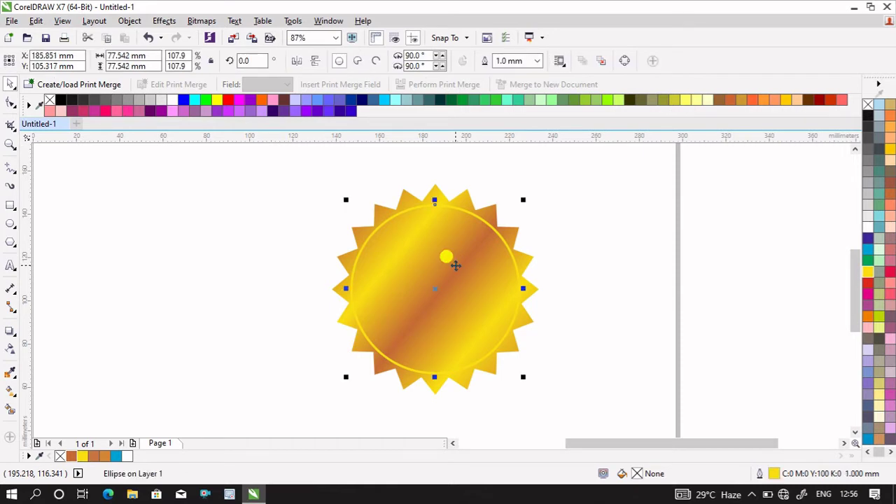
{"action": "left_click", "coordinate": [10, 390]}
{"action": "left_click_drag", "start_coordinate": [410, 258], "coordinate": [504, 334]}
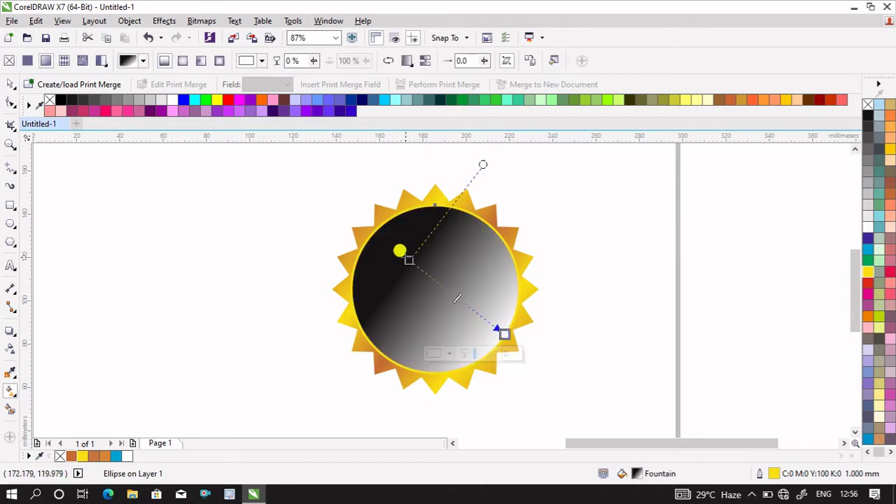
{"action": "left_click_drag", "start_coordinate": [409, 260], "coordinate": [439, 216]}
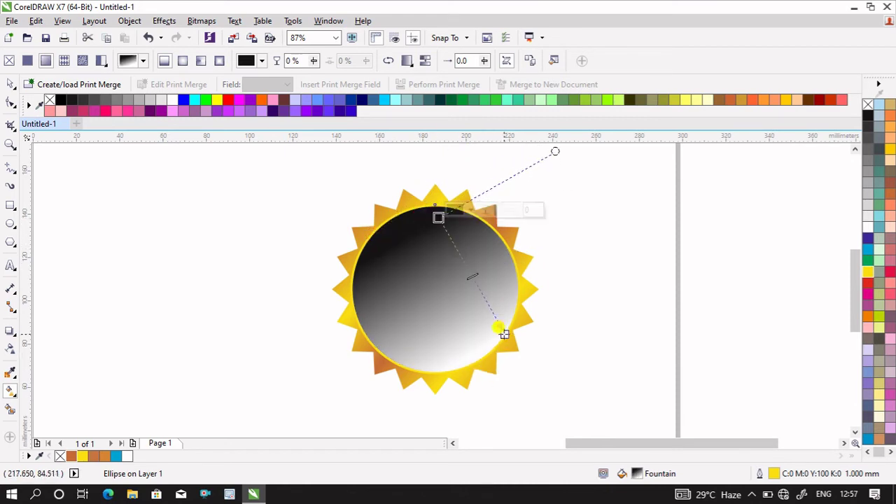
{"action": "left_click_drag", "start_coordinate": [505, 334], "coordinate": [474, 395]}
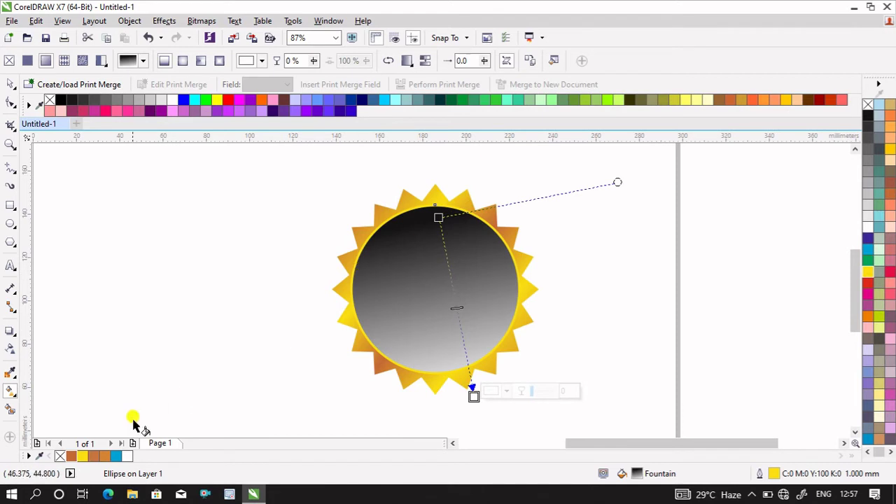
Step: Colour both ends of the circle's gradient orange-brown and move its start point just above the circle's upper edge
{"action": "left_click", "coordinate": [71, 456]}
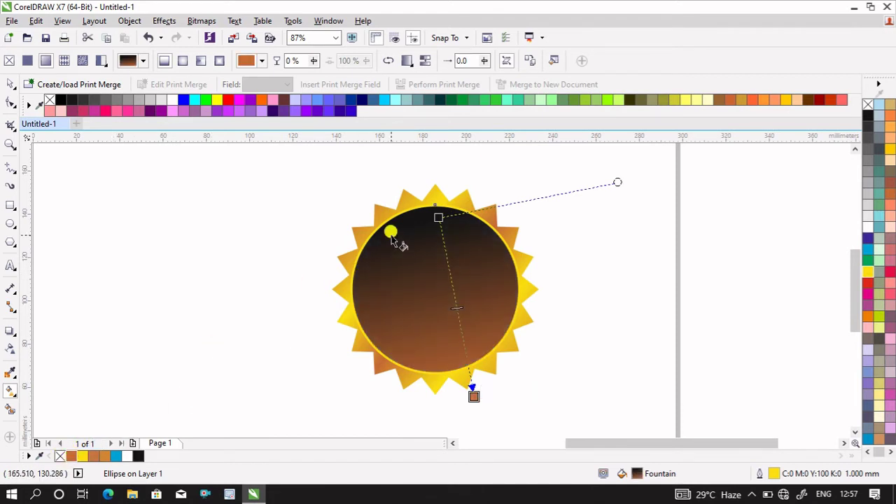
{"action": "left_click_drag", "start_coordinate": [439, 218], "coordinate": [435, 198]}
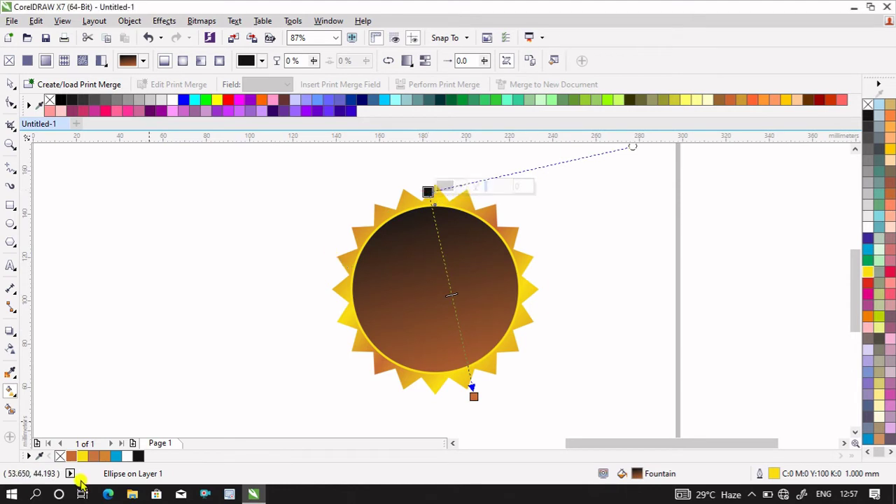
{"action": "left_click", "coordinate": [72, 456]}
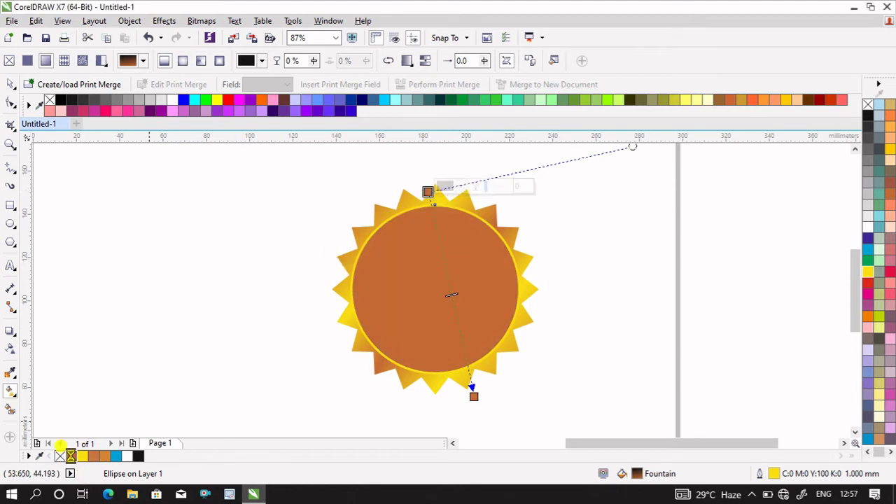
Step: Add three colour stops to the circle's gradient: yellow at 20%, orange-brown at 45% and yellow at 69%
{"action": "double_click", "coordinate": [437, 233]}
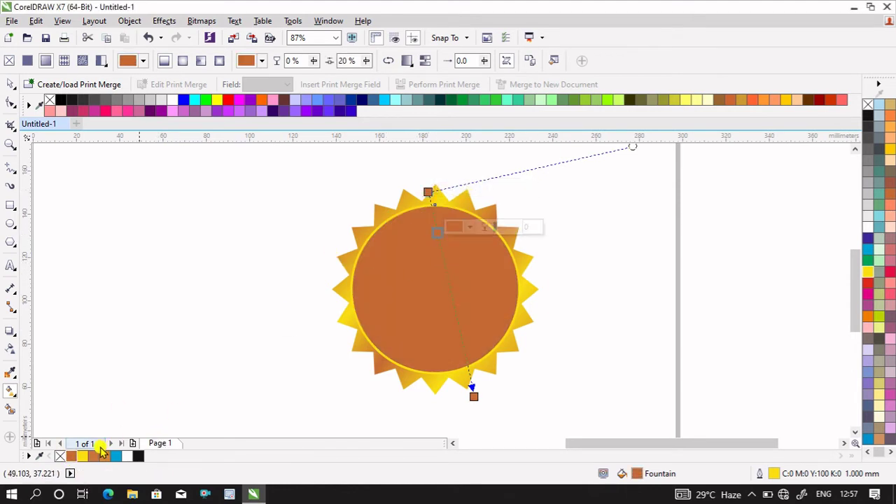
{"action": "left_click", "coordinate": [82, 457]}
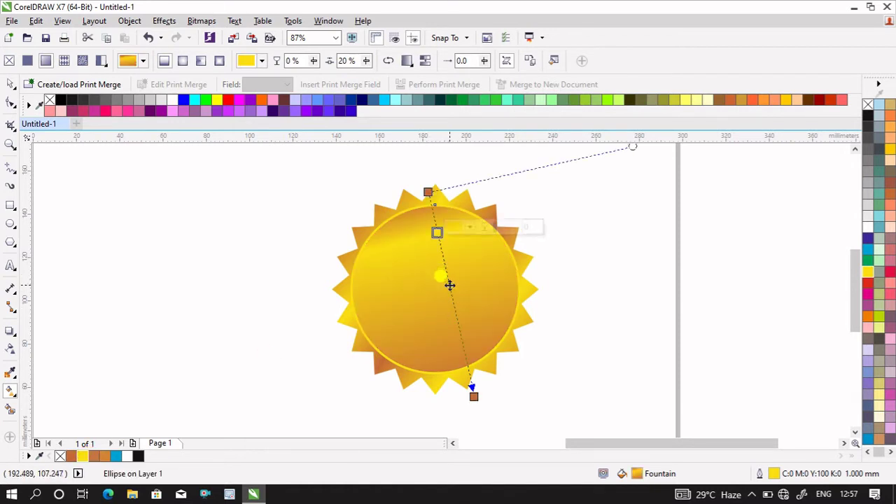
{"action": "double_click", "coordinate": [449, 285]}
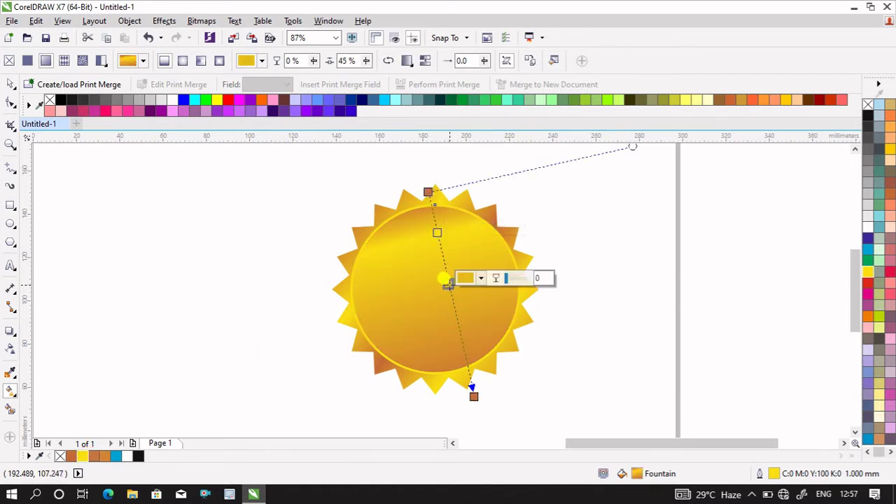
{"action": "left_click", "coordinate": [73, 456]}
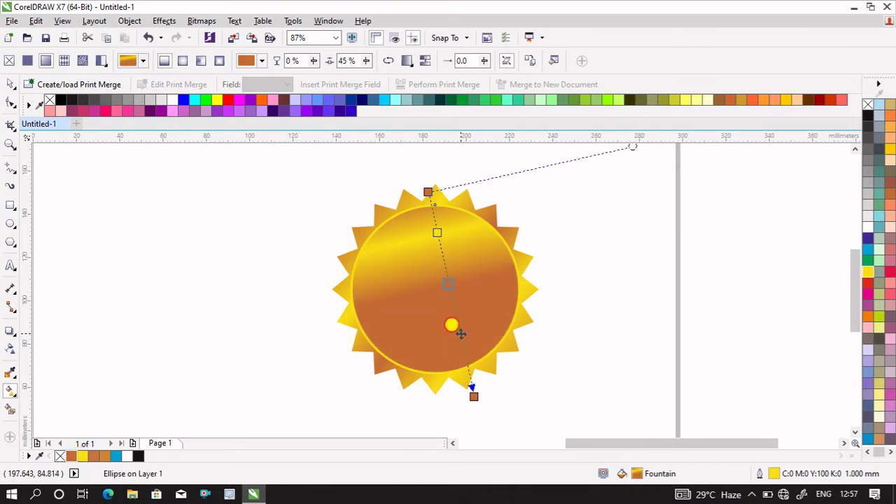
{"action": "left_click_drag", "start_coordinate": [460, 334], "coordinate": [459, 333]}
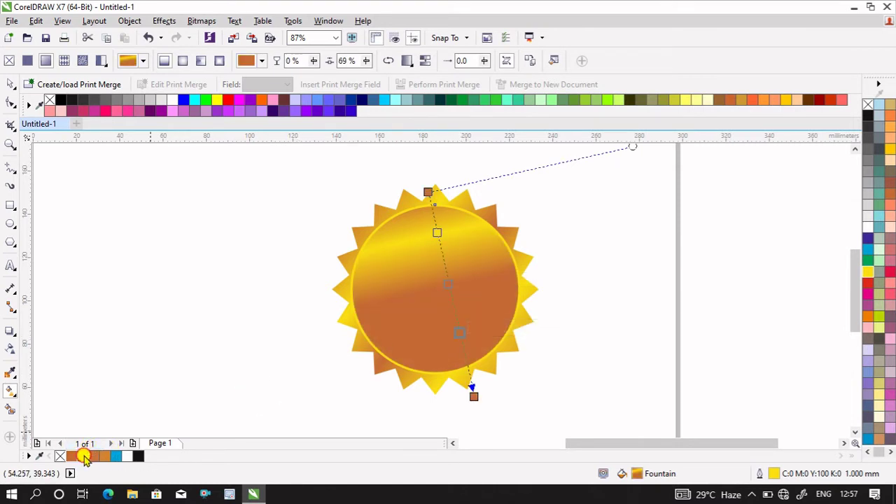
{"action": "left_click", "coordinate": [83, 457]}
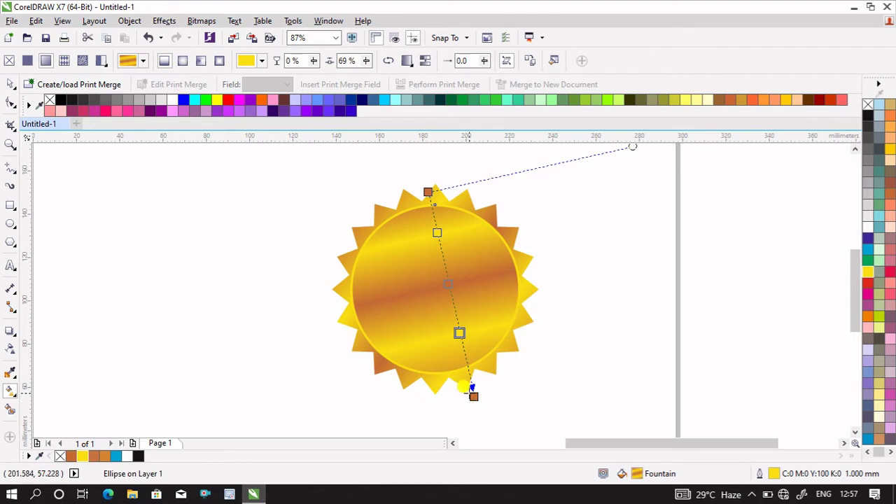
Step: Extend the circle's gradient by moving its end point farther down, below the starburst's lower right edge, and deselect the circle
{"action": "left_click_drag", "start_coordinate": [466, 388], "coordinate": [486, 422]}
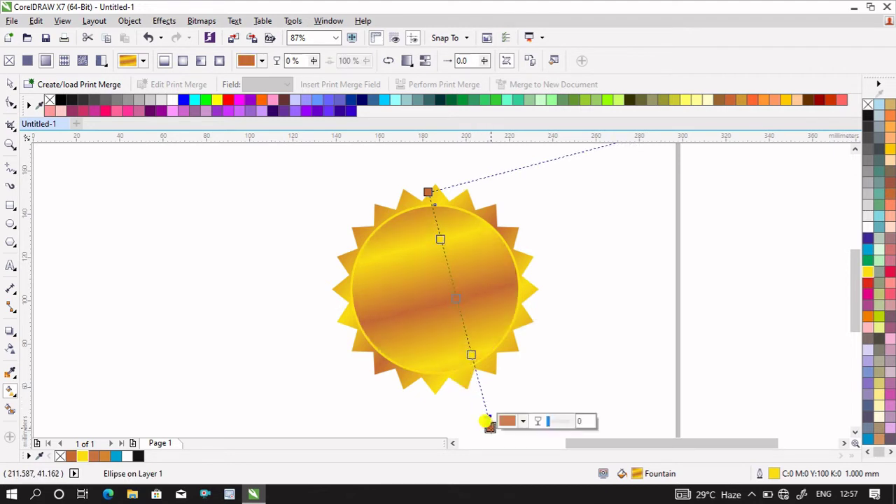
{"action": "left_click_drag", "start_coordinate": [454, 320], "coordinate": [37, 104]}
{"action": "left_click", "coordinate": [10, 84]}
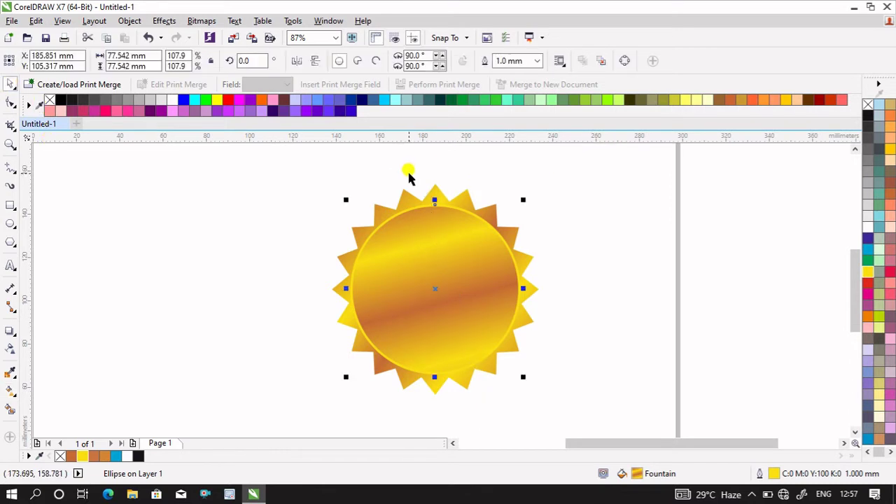
{"action": "left_click", "coordinate": [587, 278]}
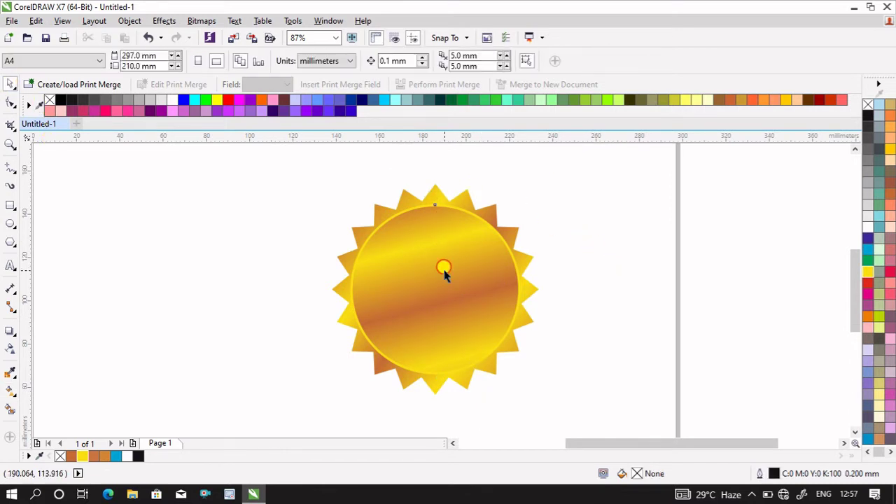
Step: Make a concentric copy of the circle about 58.2 mm in diameter and rotate it to about 40.7°
{"action": "left_click", "coordinate": [445, 273]}
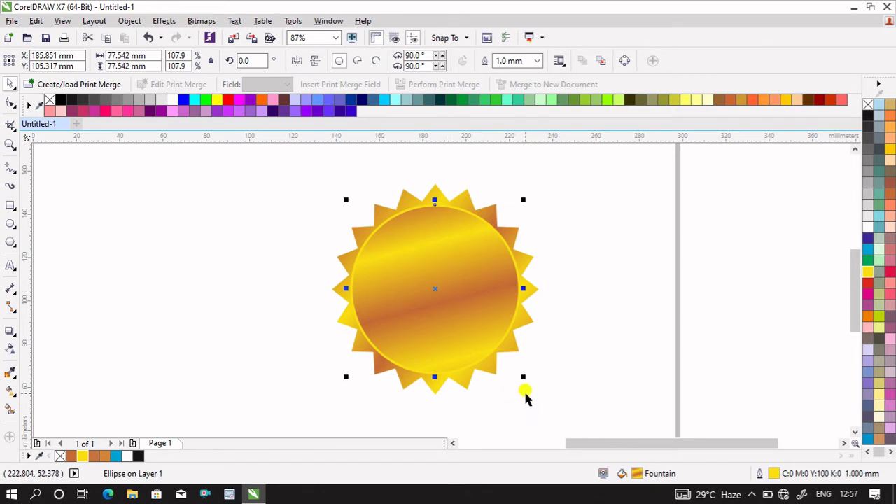
{"action": "left_click_drag", "start_coordinate": [522, 377], "coordinate": [505, 360]}
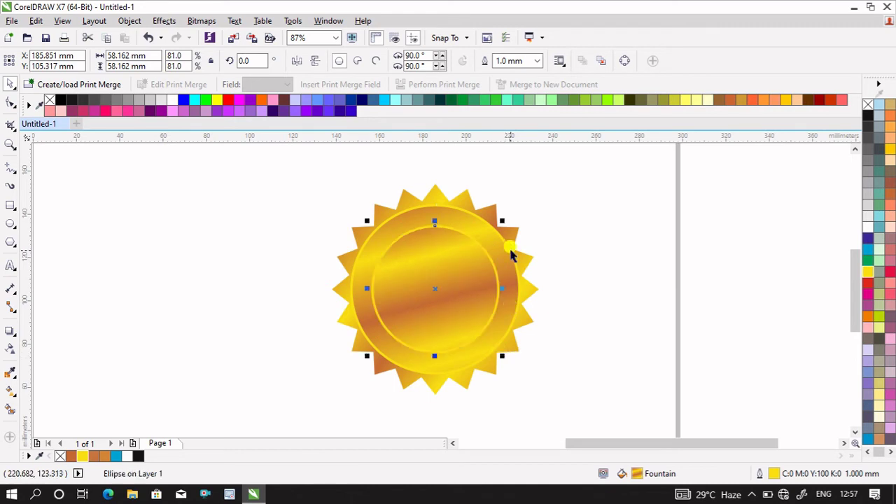
{"action": "left_click", "coordinate": [453, 293]}
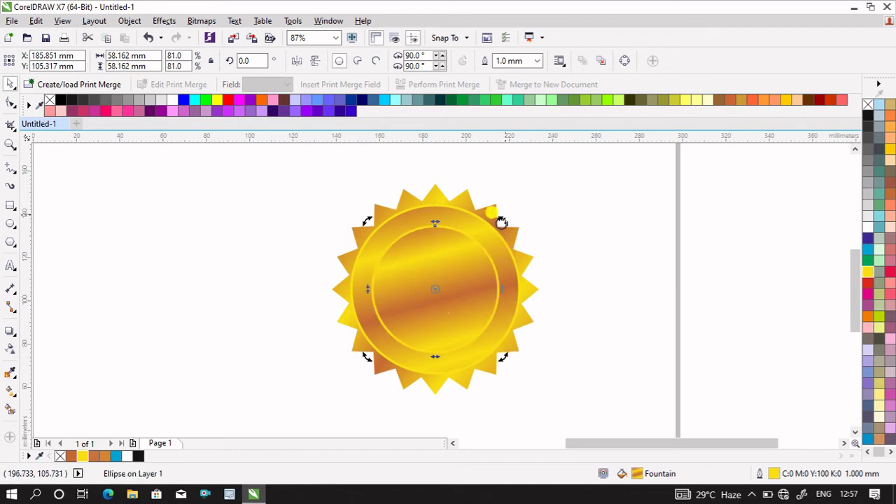
{"action": "left_click_drag", "start_coordinate": [502, 219], "coordinate": [446, 222]}
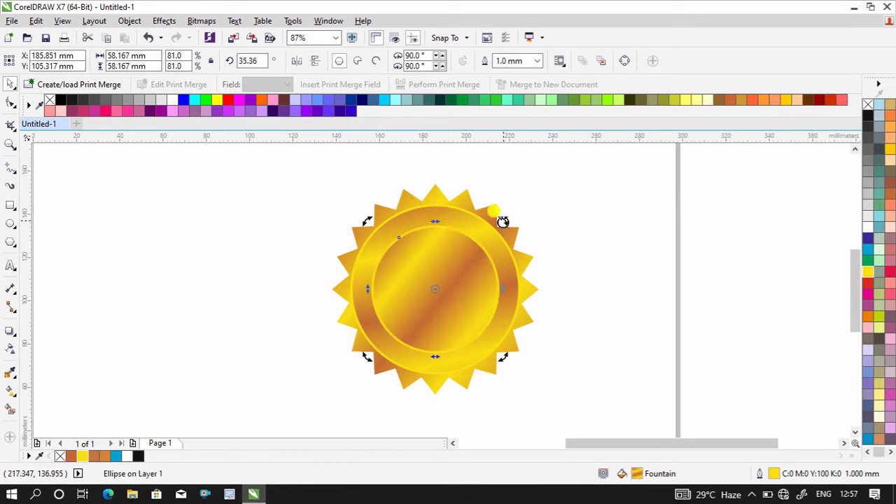
{"action": "left_click_drag", "start_coordinate": [503, 222], "coordinate": [492, 223]}
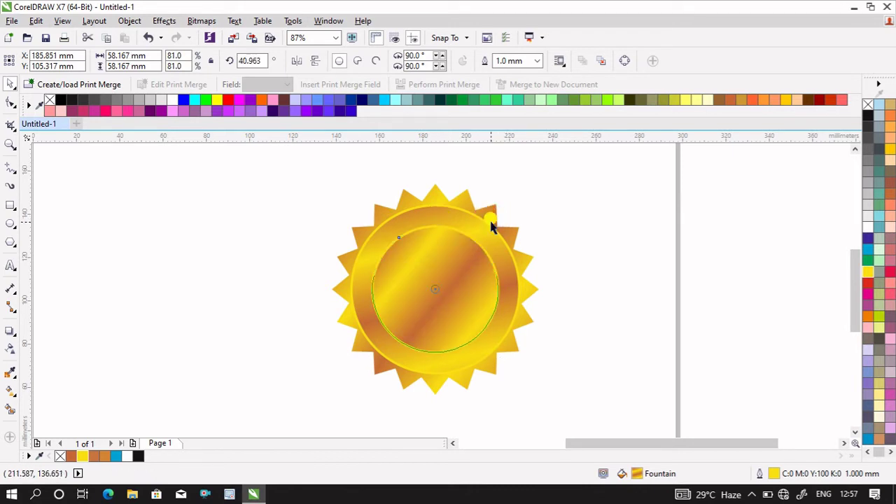
{"action": "left_click", "coordinate": [611, 390]}
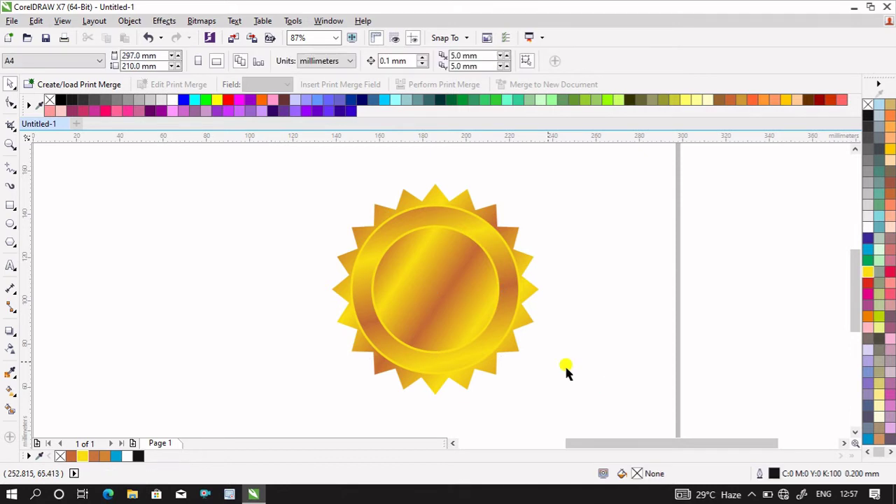
Step: Remove the outline from the inner circle
{"action": "left_click", "coordinate": [464, 290]}
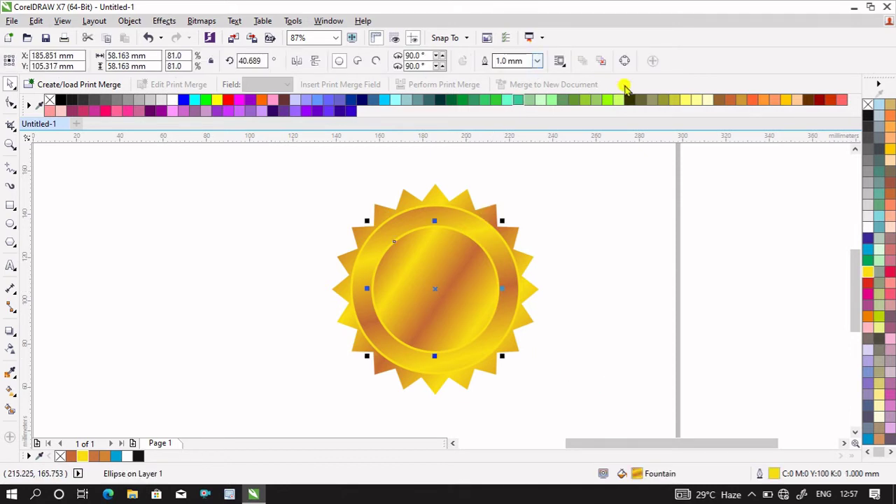
{"action": "right_click", "coordinate": [869, 104]}
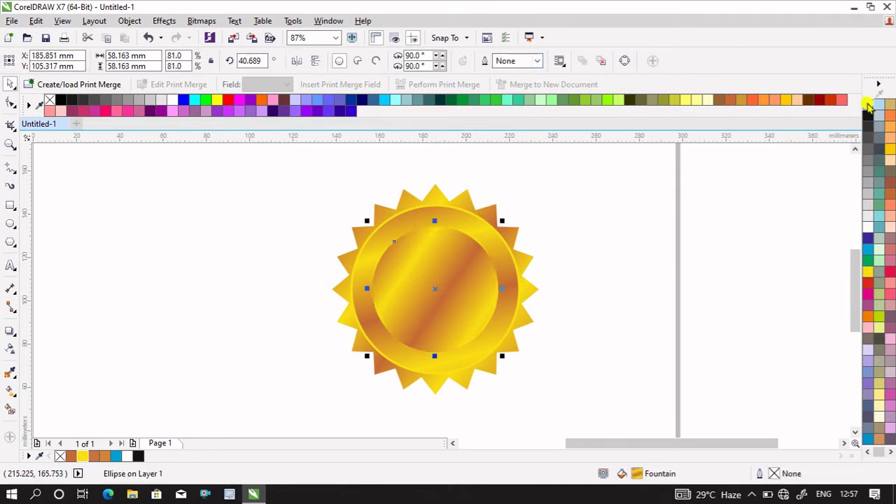
{"action": "left_click", "coordinate": [725, 212]}
Step: Draw an upright rectangle about 19.7 by 77.6 mm to the right of the badge and convert it to curves
{"action": "left_click_drag", "start_coordinate": [853, 282], "coordinate": [854, 300]}
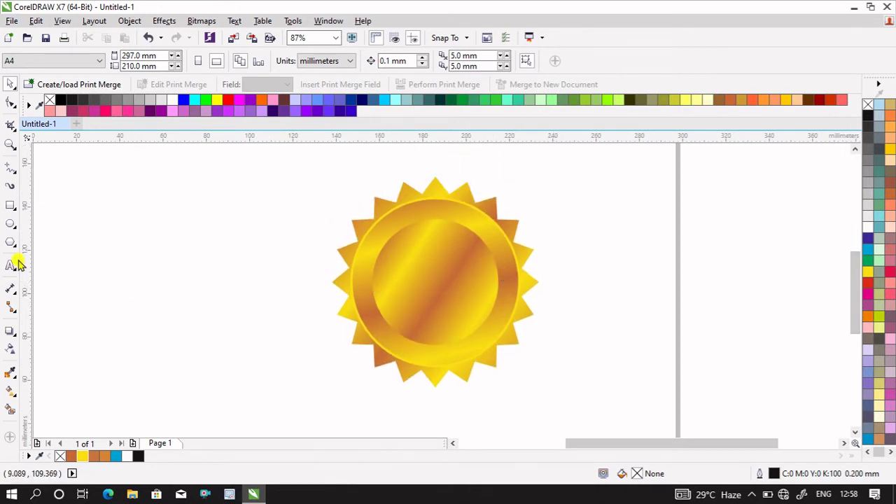
{"action": "left_click", "coordinate": [9, 206]}
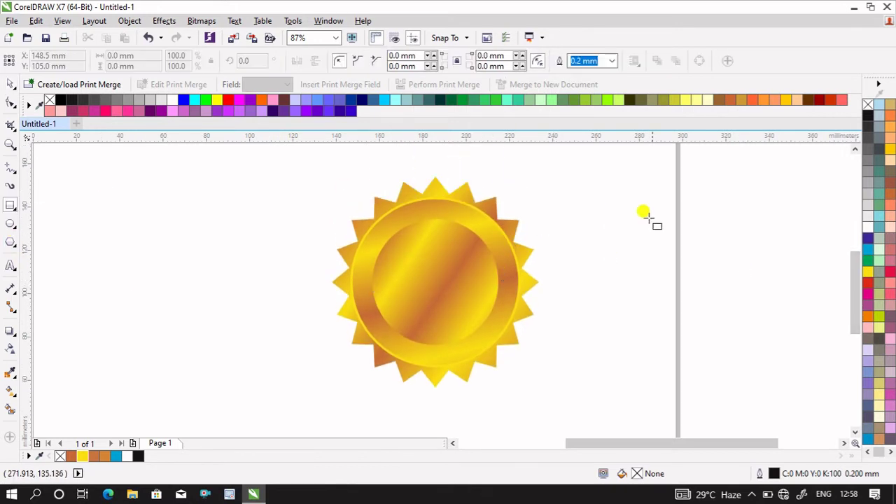
{"action": "left_click_drag", "start_coordinate": [648, 210], "coordinate": [691, 379]}
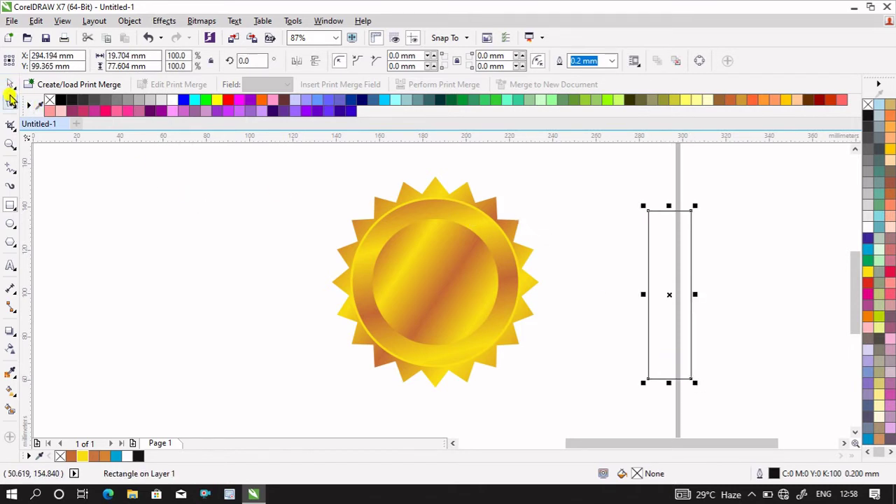
{"action": "left_click", "coordinate": [10, 84]}
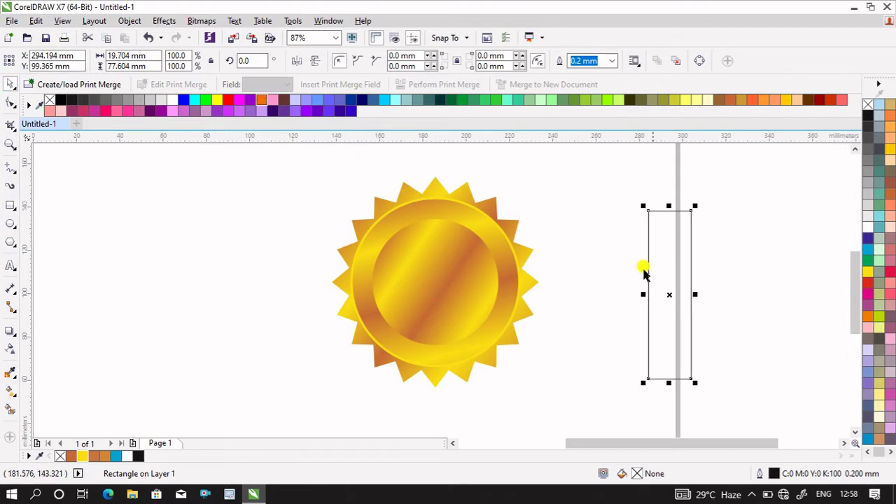
{"action": "right_click", "coordinate": [654, 276]}
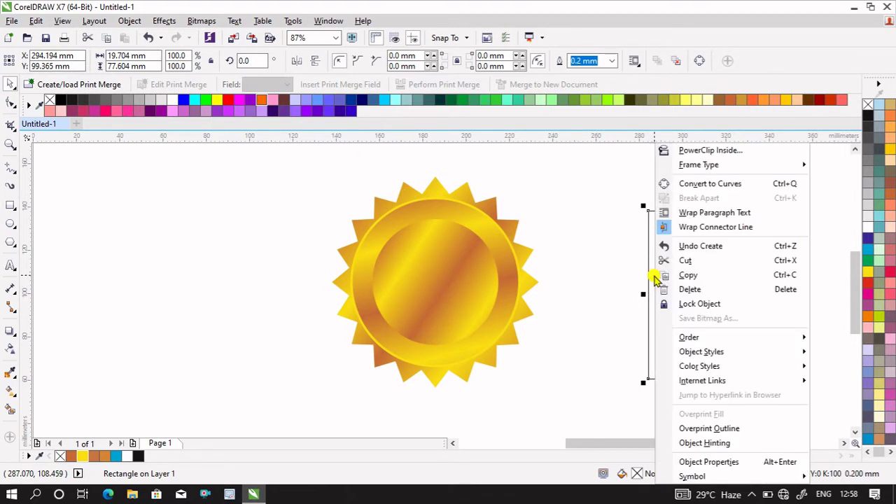
{"action": "left_click", "coordinate": [692, 184]}
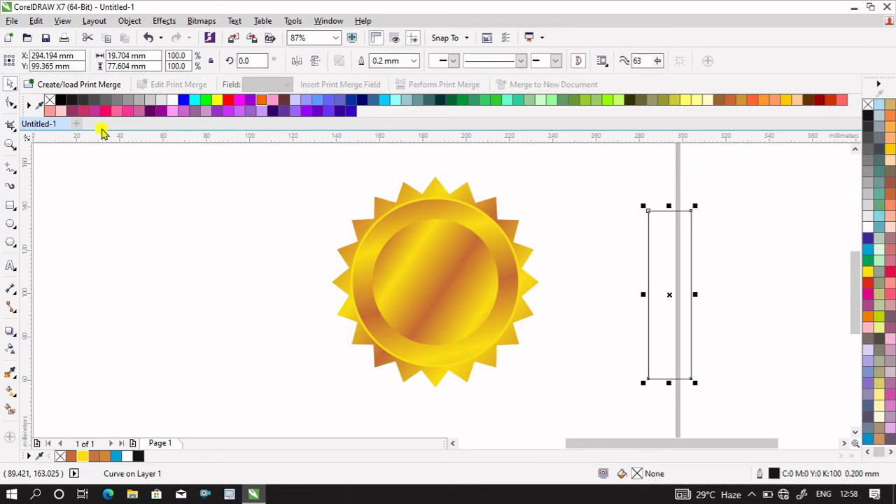
Step: Add a node midway along the rectangle's lower edge, raise it to form a V-shaped ribbon notch, and move the ribbon closer to the badge
{"action": "left_click", "coordinate": [11, 104]}
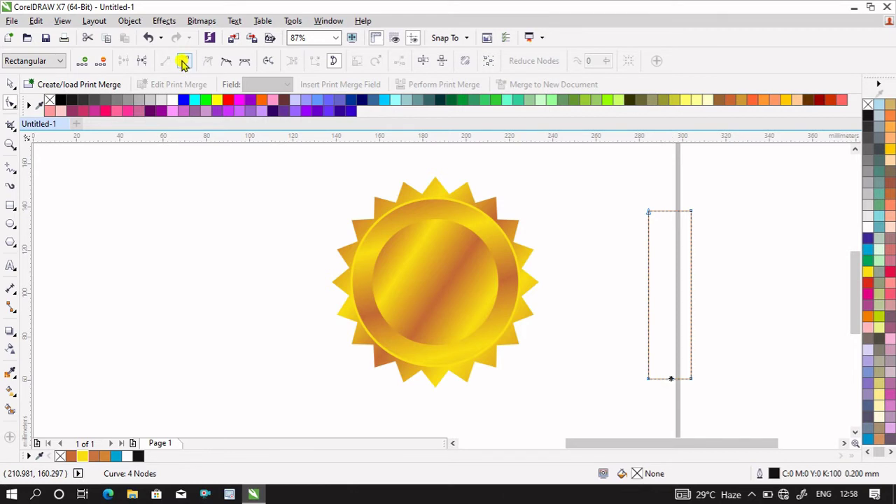
{"action": "left_click", "coordinate": [85, 60]}
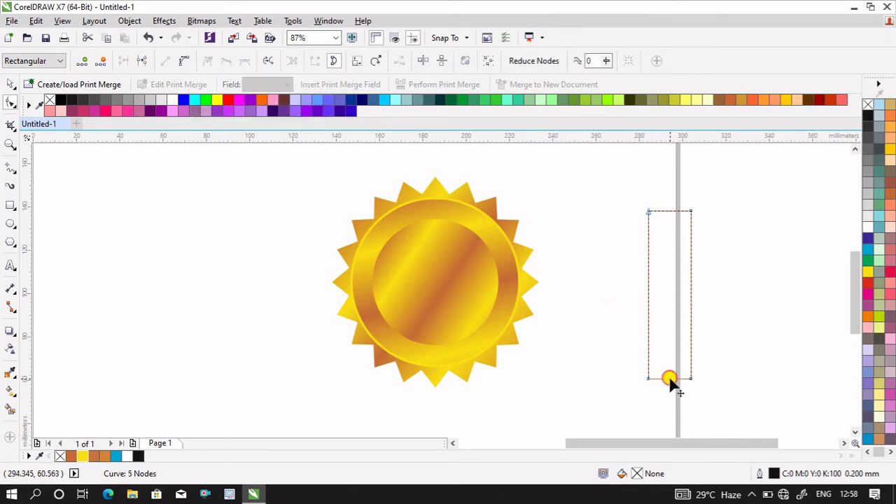
{"action": "left_click_drag", "start_coordinate": [670, 379], "coordinate": [667, 340]}
{"action": "left_click_drag", "start_coordinate": [670, 339], "coordinate": [672, 339]}
{"action": "left_click_drag", "start_coordinate": [671, 335], "coordinate": [670, 341]}
{"action": "left_click", "coordinate": [778, 346]}
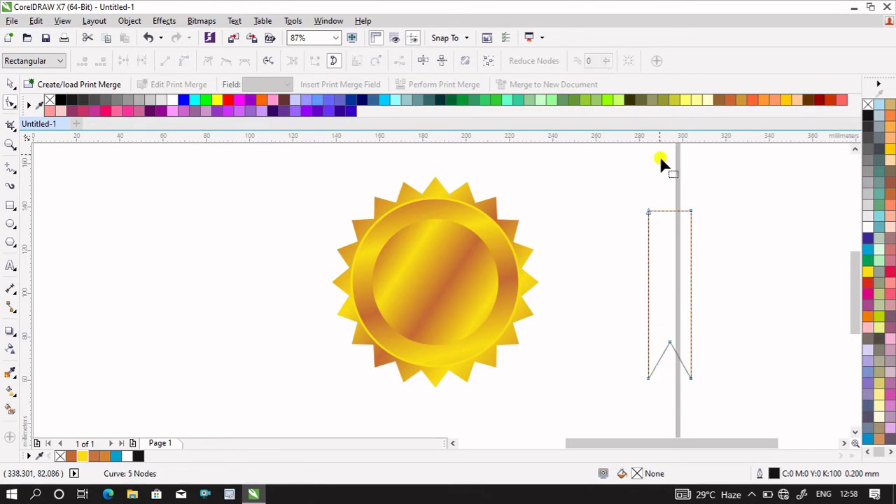
{"action": "left_click", "coordinate": [10, 84]}
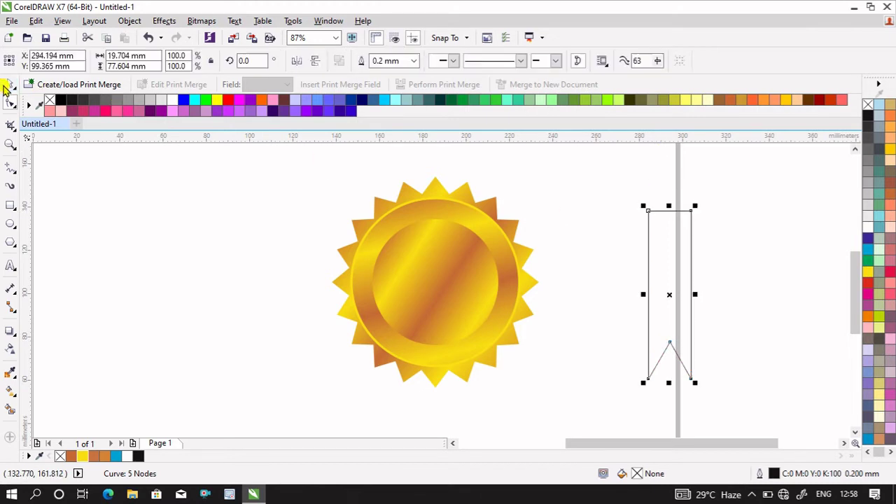
{"action": "left_click_drag", "start_coordinate": [670, 250], "coordinate": [600, 241]}
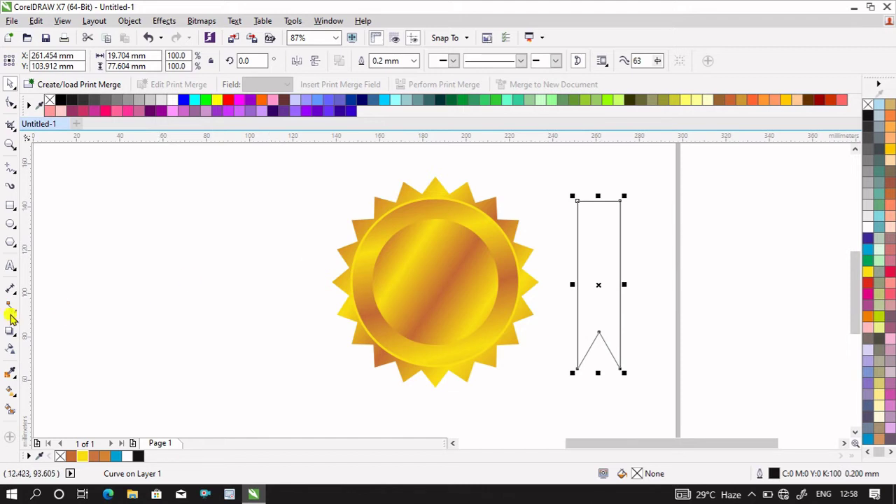
Step: Apply a linear fountain fill to the ribbon from its upper left corner to just beyond its lower right corner, with an orange-brown end colour
{"action": "left_click", "coordinate": [10, 393]}
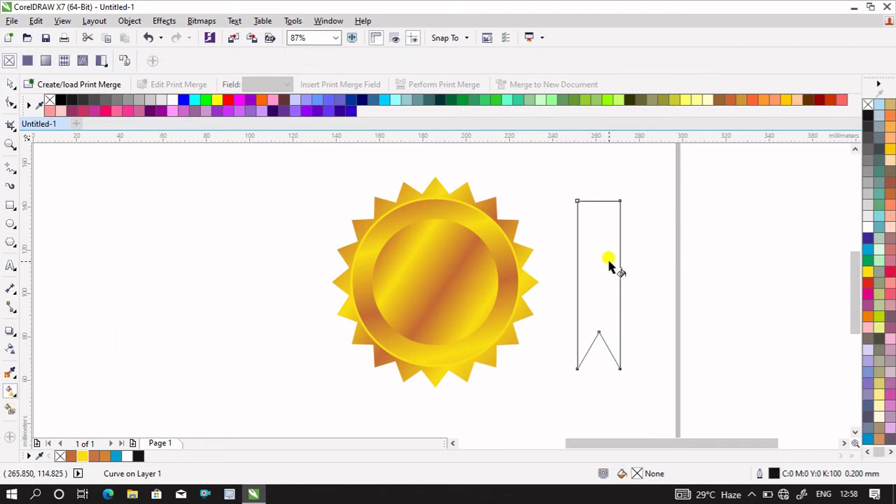
{"action": "left_click_drag", "start_coordinate": [576, 201], "coordinate": [642, 373]}
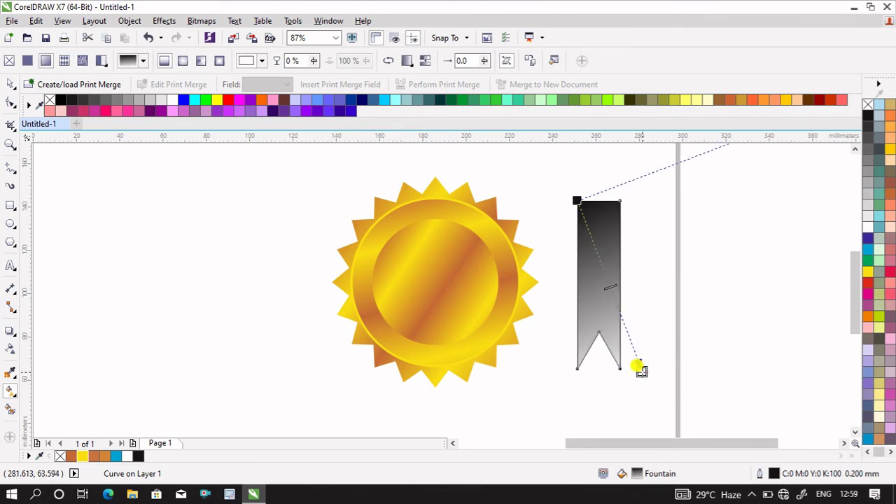
{"action": "left_click", "coordinate": [71, 457]}
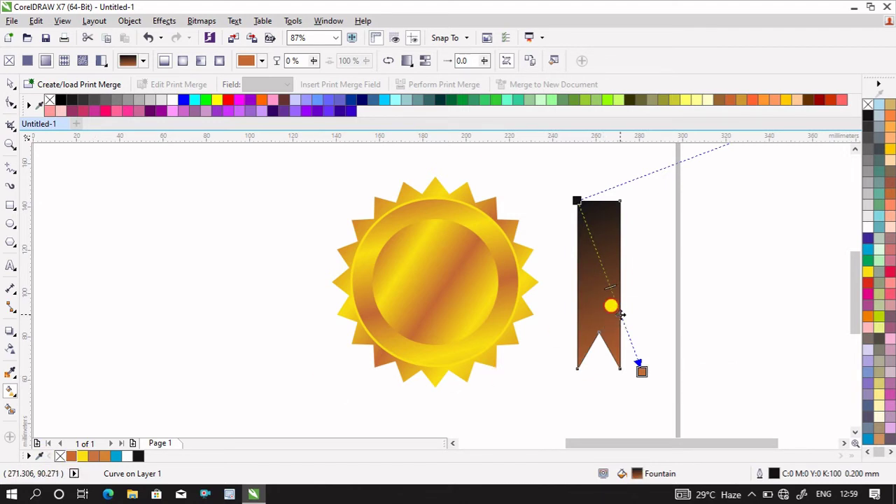
Step: Add a yellow stop at 66% and an orange-brown stop at 38% to the ribbon's gradient, and colour its start yellow
{"action": "left_click_drag", "start_coordinate": [620, 315], "coordinate": [620, 314]}
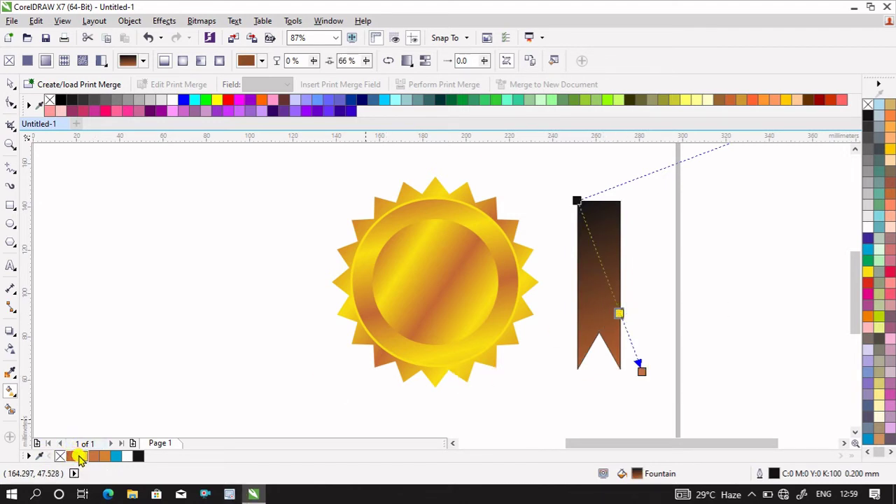
{"action": "left_click_drag", "start_coordinate": [80, 457], "coordinate": [600, 263]}
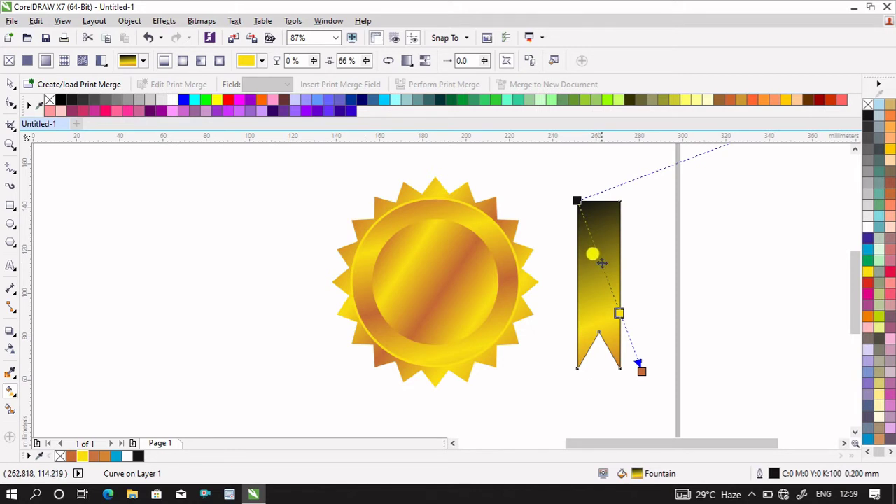
{"action": "double_click", "coordinate": [603, 267]}
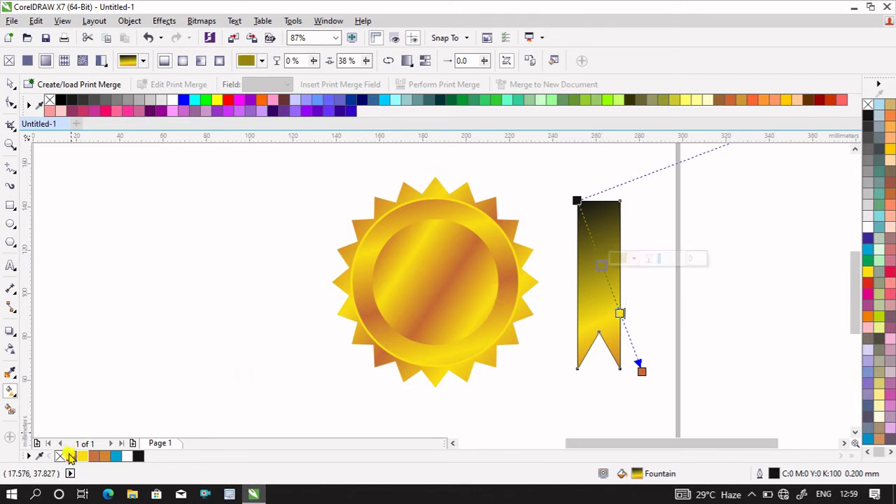
{"action": "left_click", "coordinate": [72, 457]}
{"action": "left_click_drag", "start_coordinate": [449, 244], "coordinate": [576, 199]}
{"action": "left_click", "coordinate": [83, 456]}
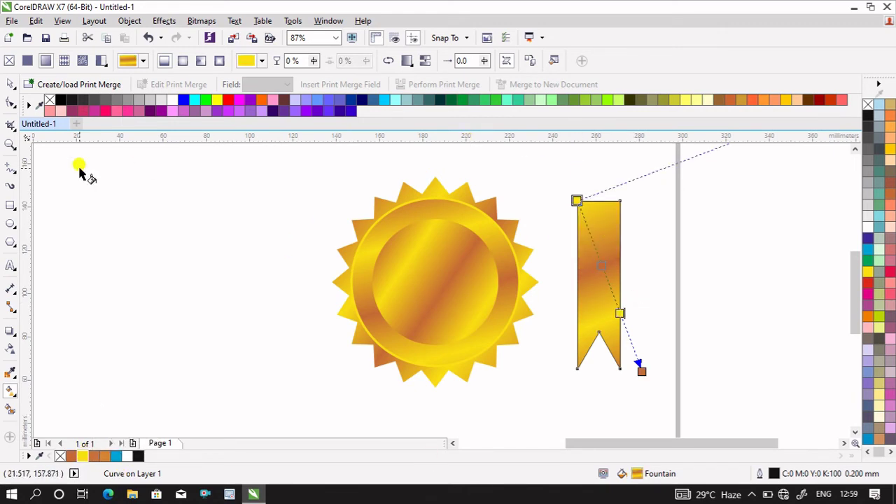
Step: Remove the ribbon's outline while keeping its gradient fill
{"action": "left_click", "coordinate": [10, 84]}
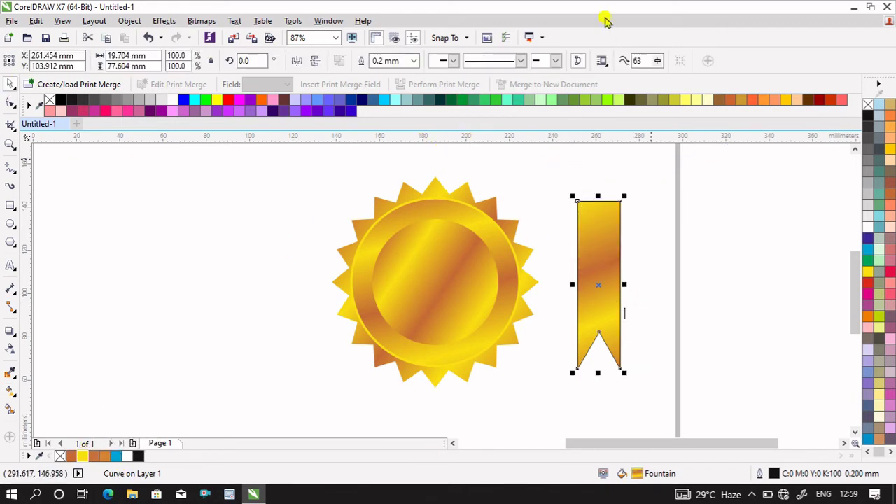
{"action": "left_click", "coordinate": [867, 105]}
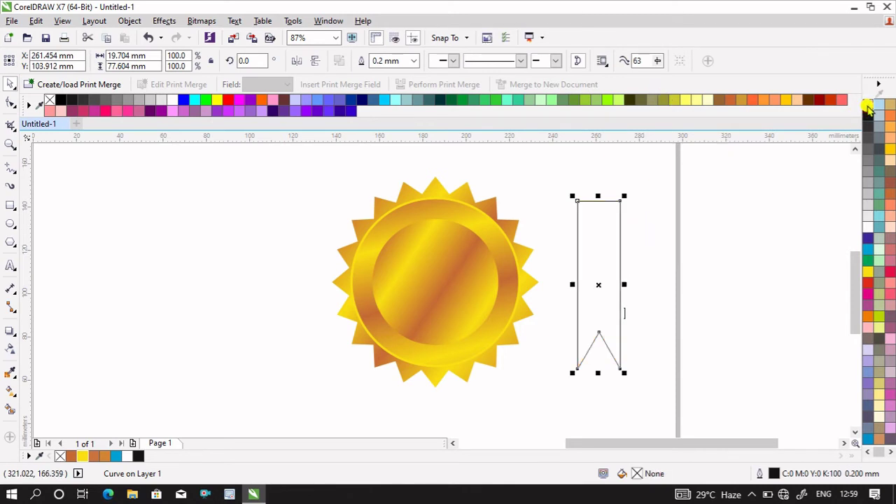
{"action": "key", "text": "ctrl+z"}
{"action": "right_click", "coordinate": [869, 105]}
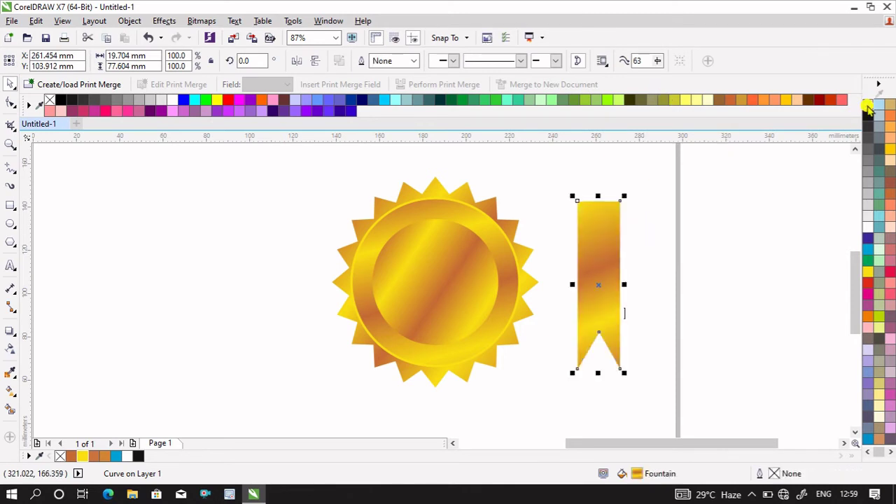
Step: Rotate the ribbon to about 339 degrees and place it over the lower left part of the badge as a slanted tail
{"action": "left_click", "coordinate": [591, 248]}
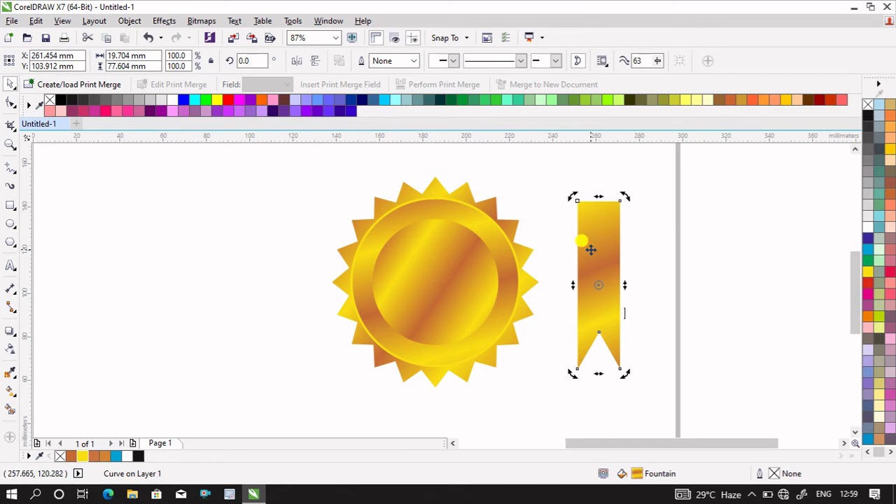
{"action": "left_click", "coordinate": [590, 248]}
{"action": "left_click", "coordinate": [590, 248]}
{"action": "left_click_drag", "start_coordinate": [624, 197], "coordinate": [668, 194]}
{"action": "left_click_drag", "start_coordinate": [600, 269], "coordinate": [397, 356]}
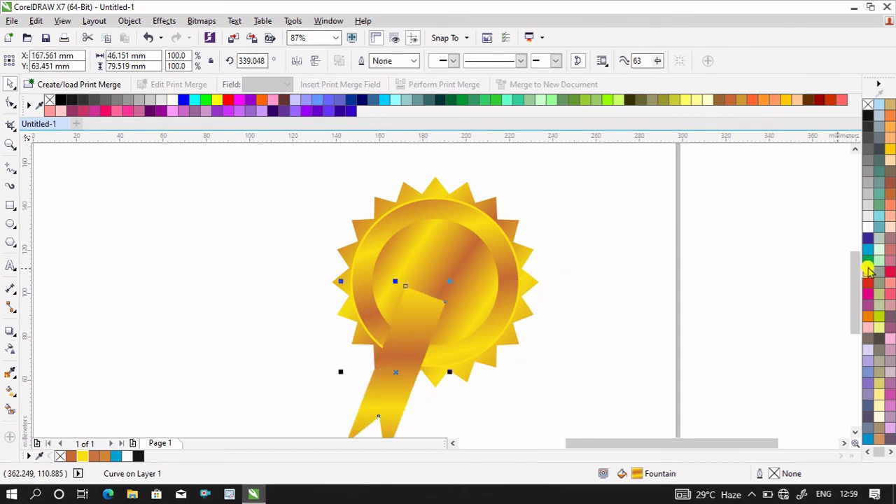
{"action": "left_click_drag", "start_coordinate": [861, 266], "coordinate": [858, 284]}
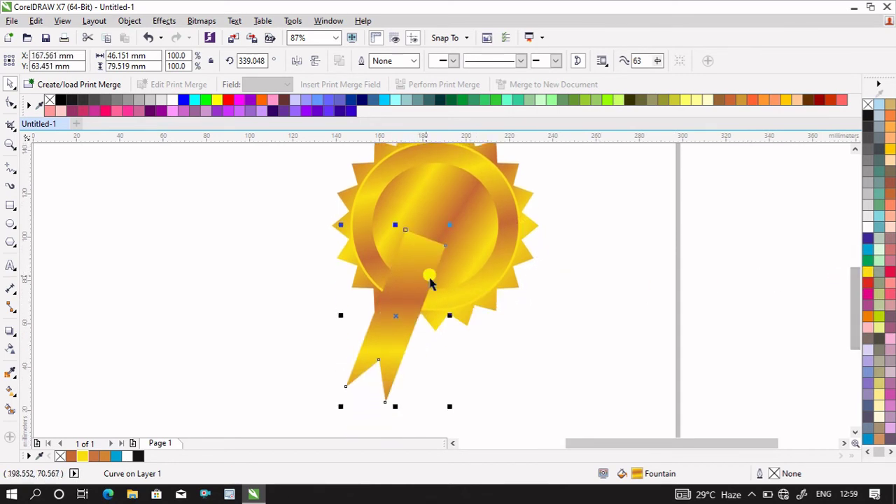
{"action": "left_click_drag", "start_coordinate": [418, 272], "coordinate": [410, 296]}
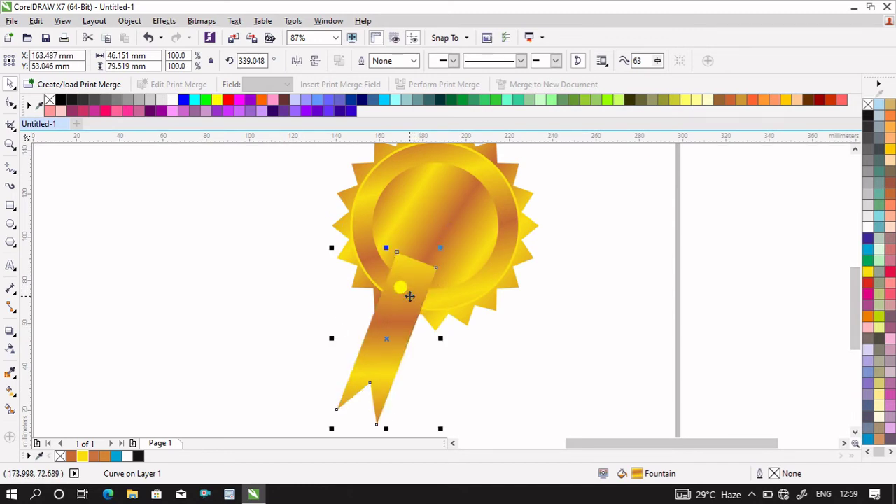
Step: Duplicate the ribbon tail, mirror the copy horizontally, and move it right so the two tails form an inverted V
{"action": "key", "text": "ctrl+d"}
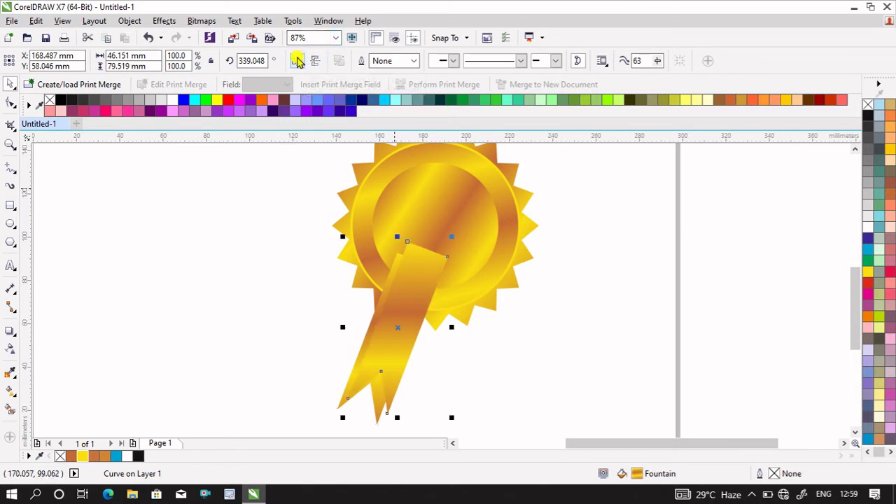
{"action": "left_click", "coordinate": [299, 62]}
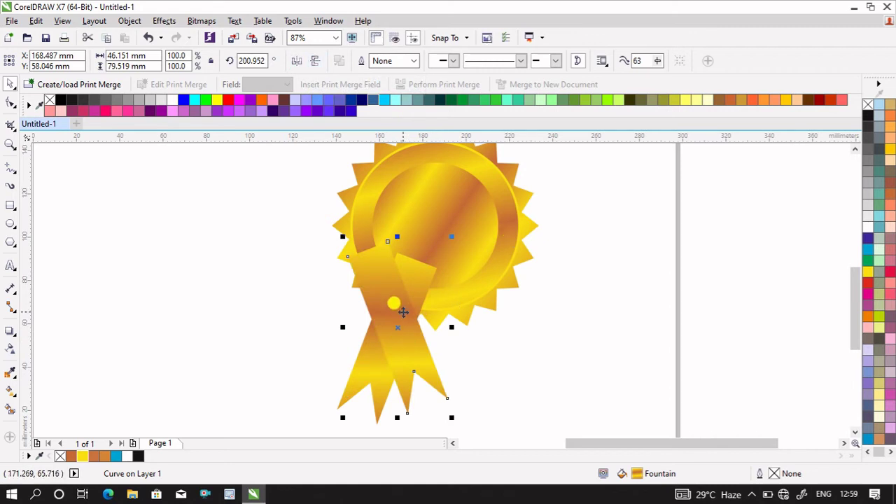
{"action": "left_click_drag", "start_coordinate": [394, 306], "coordinate": [465, 309]}
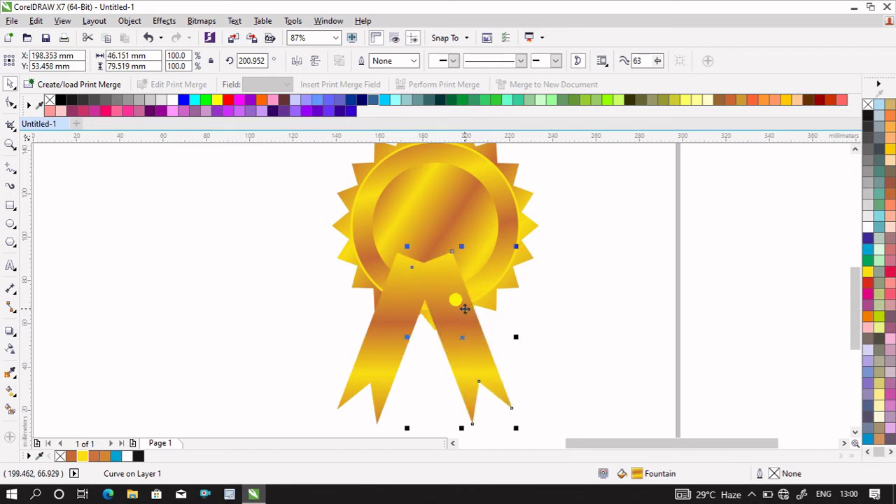
{"action": "left_click", "coordinate": [468, 196], "text": "shift"}
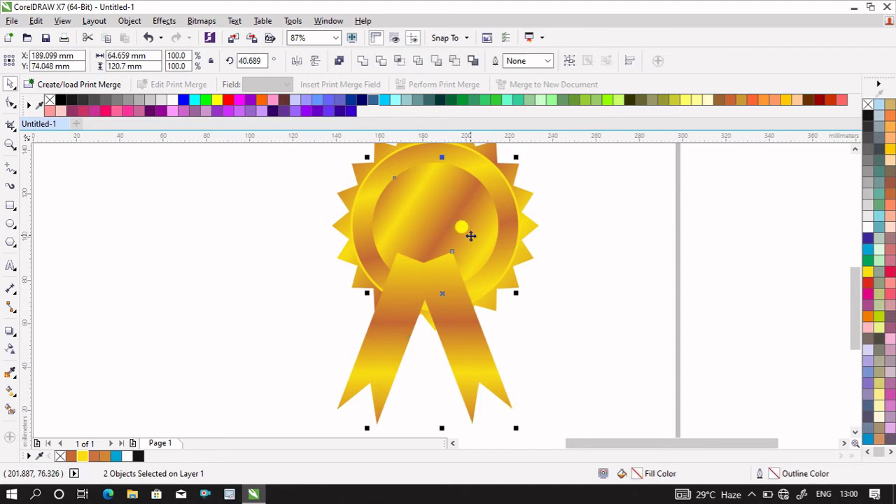
{"action": "left_click_drag", "start_coordinate": [587, 274], "coordinate": [437, 348]}
{"action": "left_click_drag", "start_coordinate": [400, 353], "coordinate": [340, 389]}
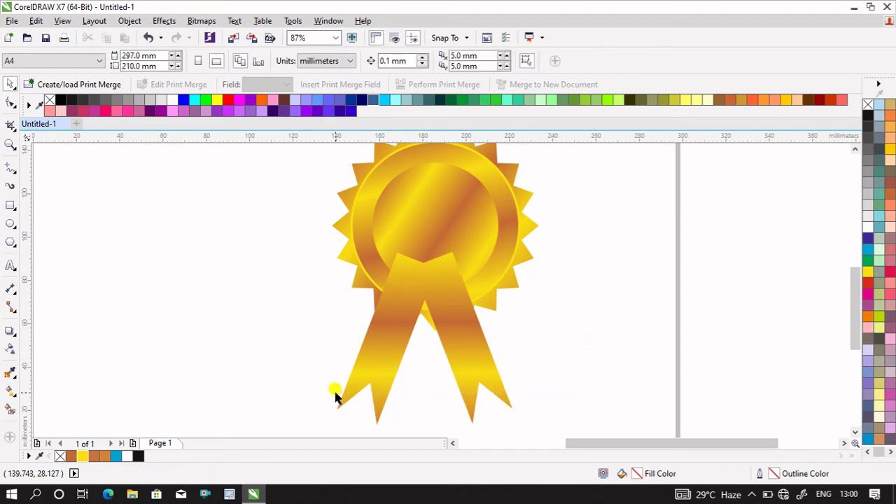
Step: Group the two ribbon tails and centre the group horizontally on the badge's inner circle
{"action": "left_click", "coordinate": [360, 381]}
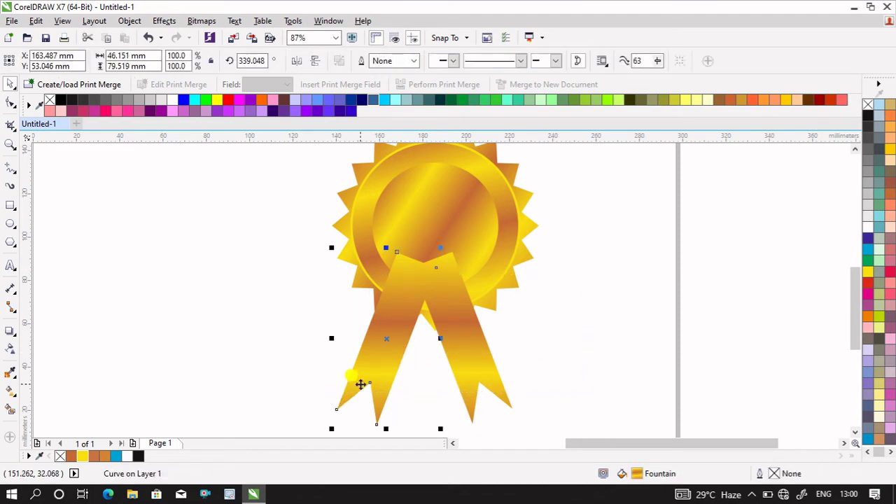
{"action": "left_click", "coordinate": [466, 374], "text": "shift"}
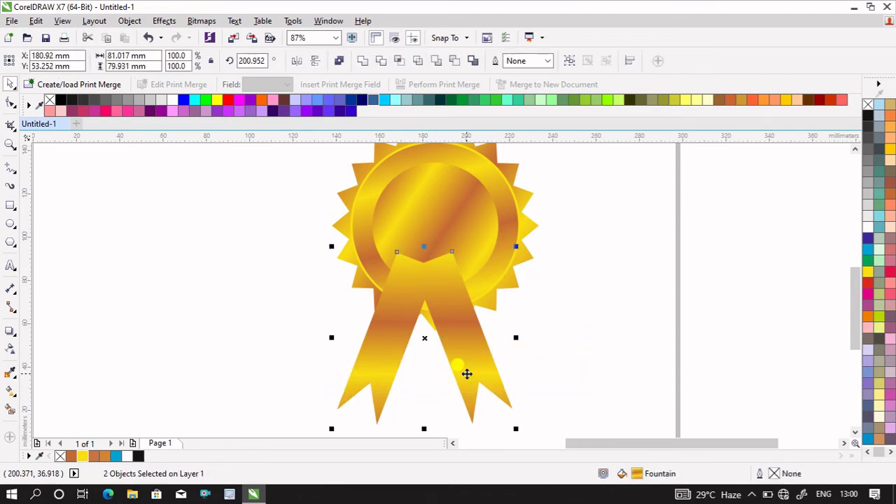
{"action": "key", "text": "ctrl+g"}
{"action": "left_click", "coordinate": [483, 224], "text": "shift"}
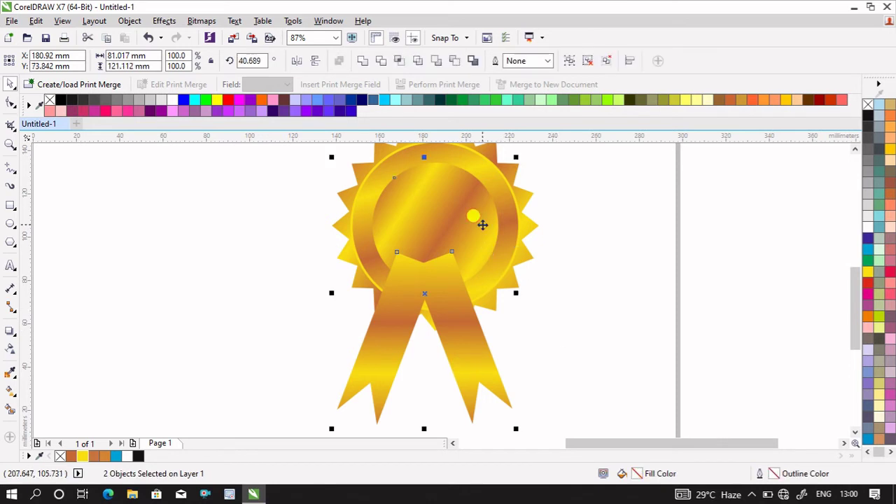
{"action": "key", "text": "c"}
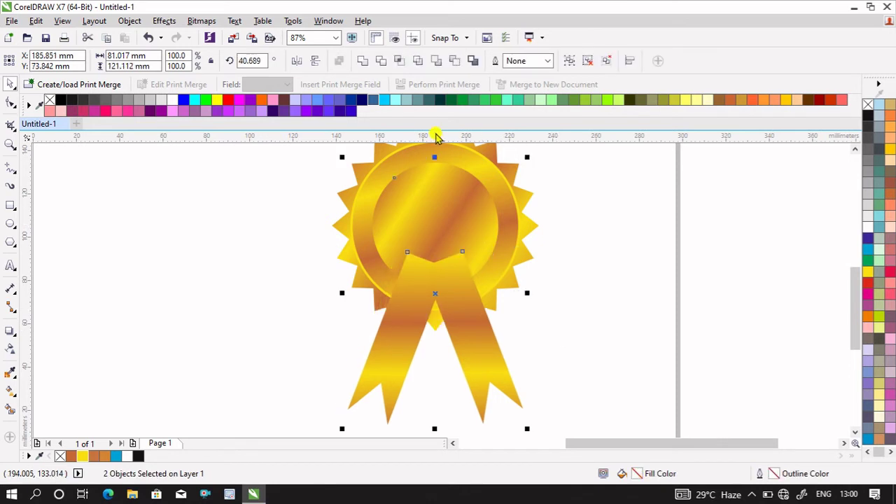
{"action": "left_click", "coordinate": [586, 278]}
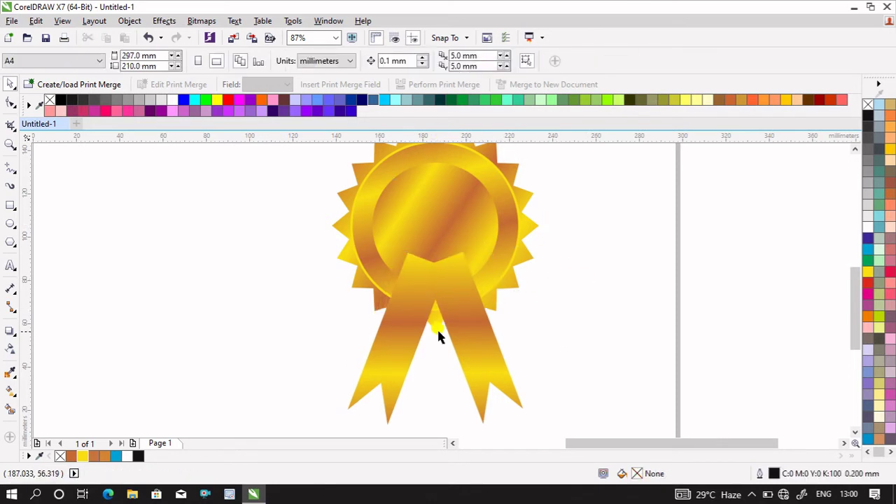
Step: Send the grouped ribbon tails to the back of the layer, behind the badge
{"action": "right_click", "coordinate": [455, 338]}
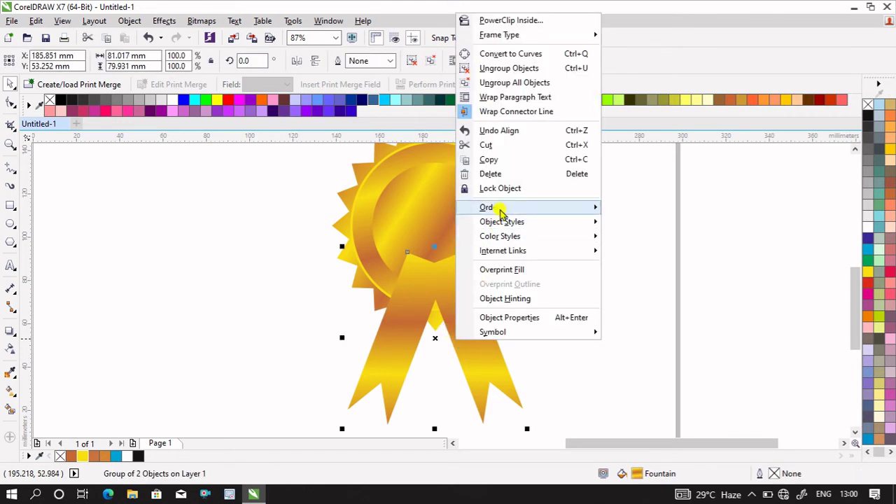
{"action": "mouse_move", "coordinate": [500, 207]}
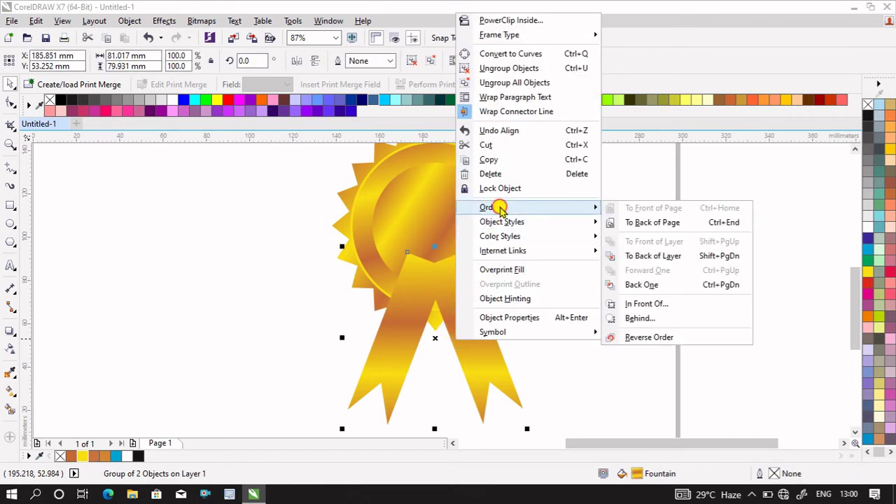
{"action": "left_click", "coordinate": [678, 256]}
{"action": "left_click", "coordinate": [660, 278]}
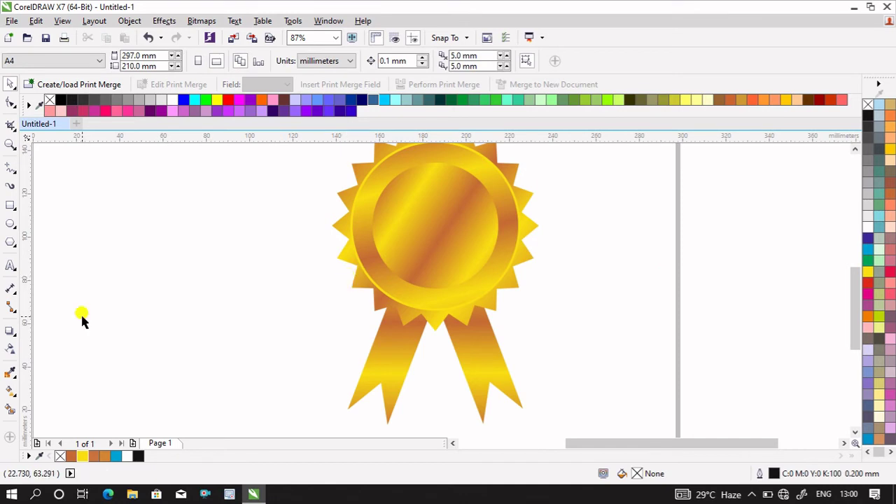
Step: Add the artistic text "1" on the empty area to the left of the badge
{"action": "left_click", "coordinate": [9, 266]}
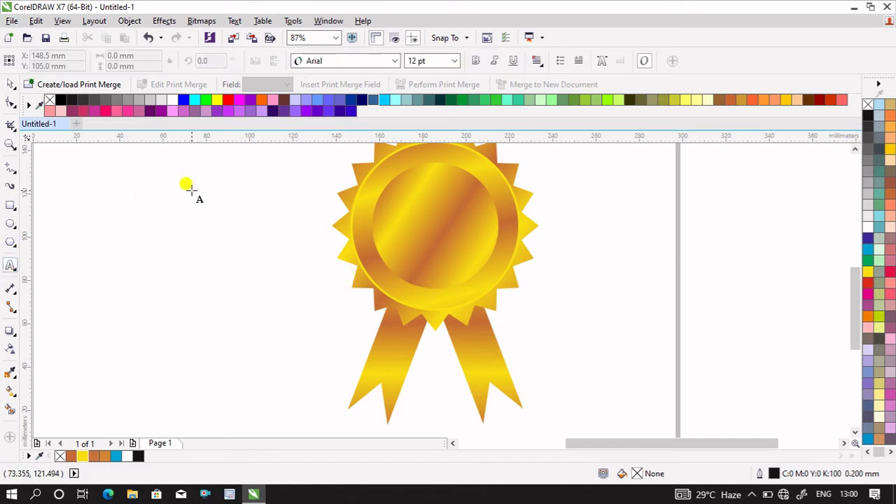
{"action": "left_click", "coordinate": [191, 183]}
{"action": "type", "text": "1"}
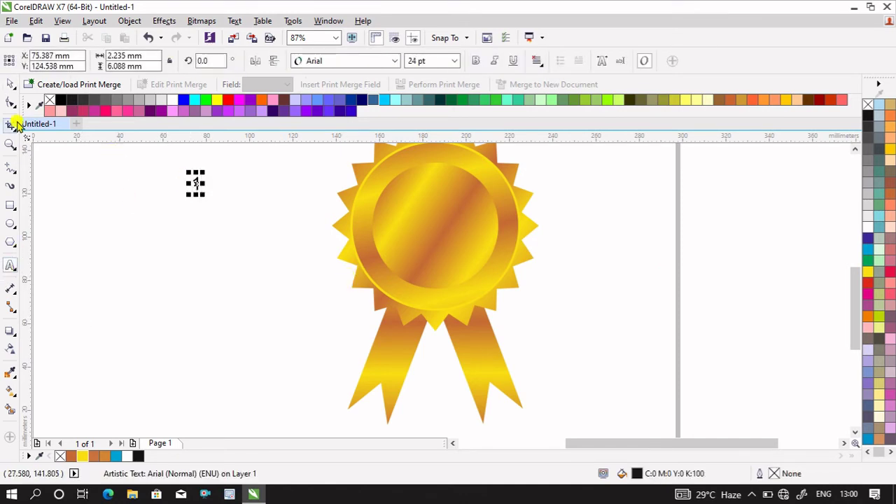
{"action": "left_click", "coordinate": [9, 86]}
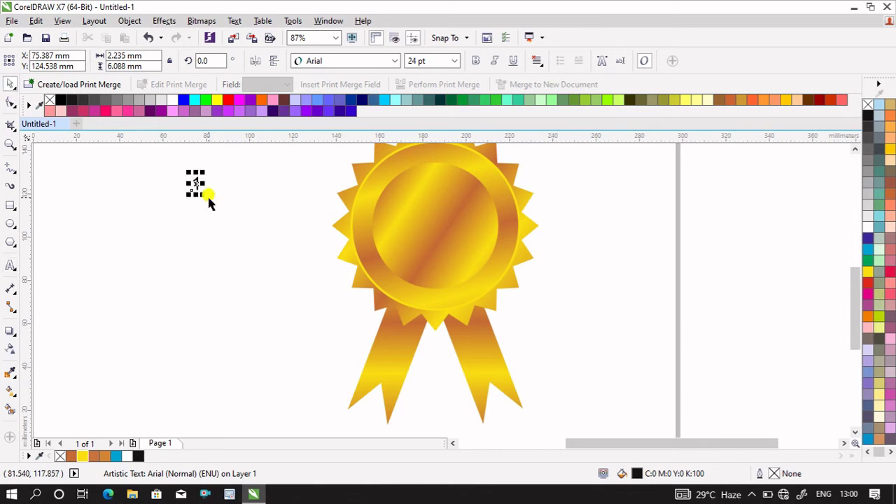
Step: Set the numeral's font to Clarendon Blk BT and enlarge it to about 111 pt inside the badge's inner circle
{"action": "left_click", "coordinate": [394, 61]}
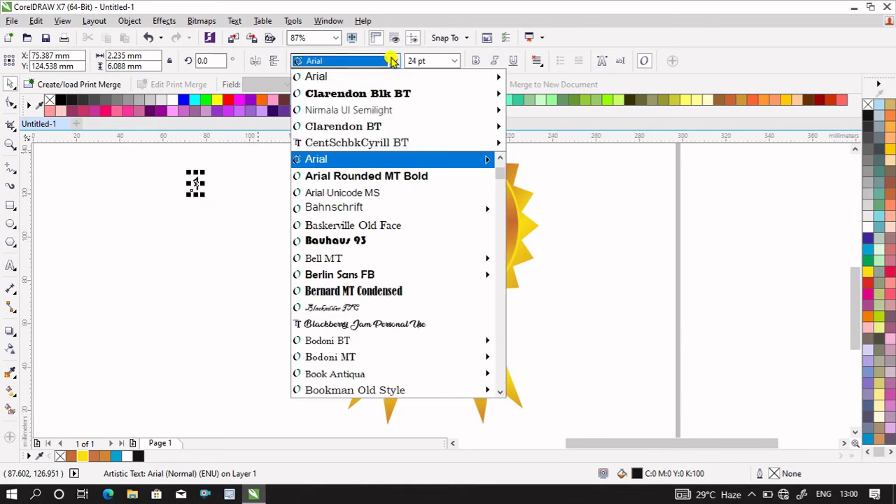
{"action": "left_click", "coordinate": [368, 93]}
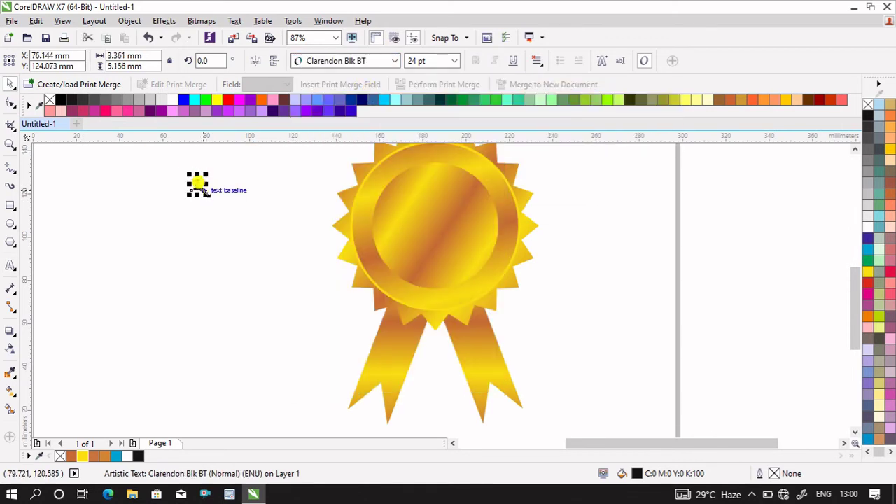
{"action": "left_click_drag", "start_coordinate": [205, 193], "coordinate": [223, 214]}
{"action": "left_click_drag", "start_coordinate": [186, 160], "coordinate": [435, 215]}
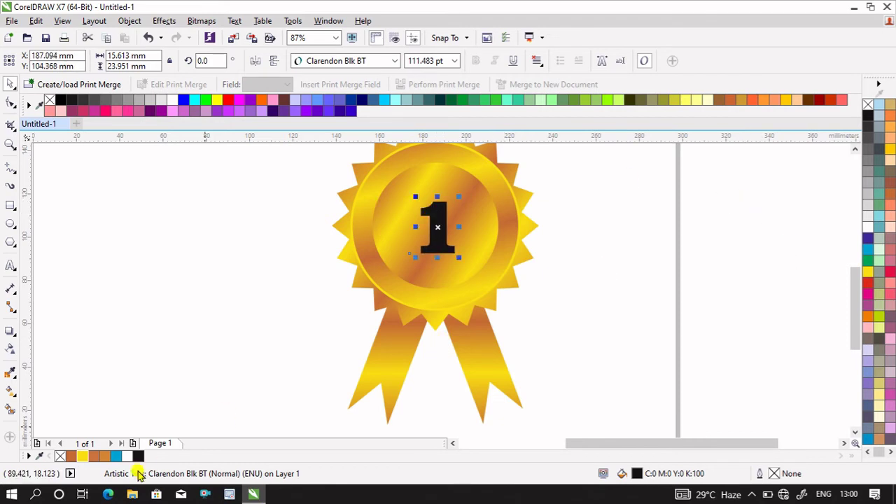
Step: Fill the numeral with yellow and give it a hairline Brick Red outline
{"action": "left_click", "coordinate": [79, 455]}
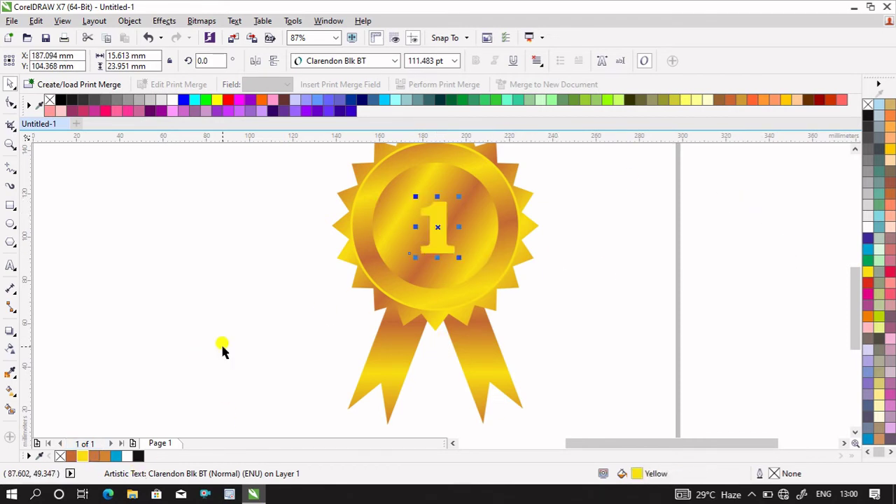
{"action": "right_click", "coordinate": [69, 457]}
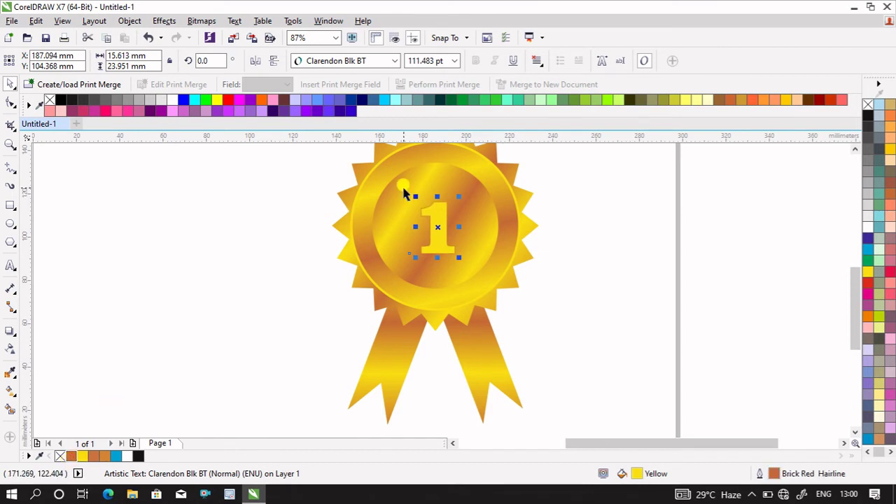
{"action": "left_click", "coordinate": [573, 259]}
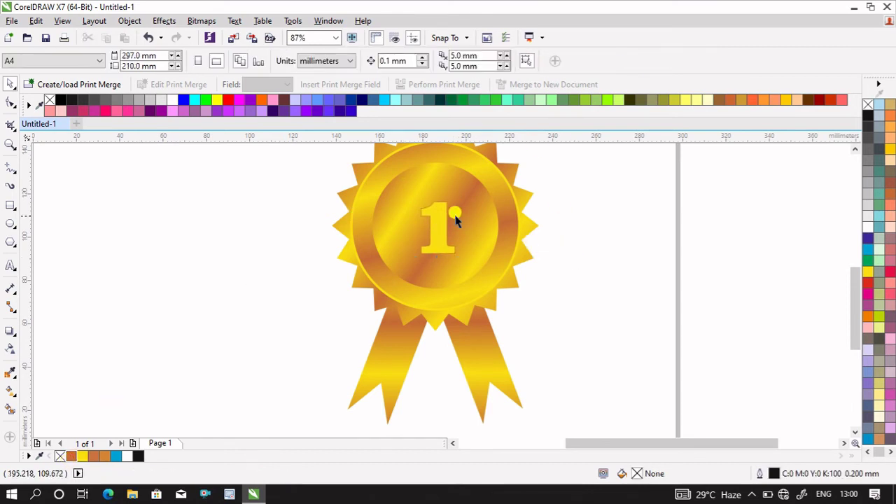
Step: Centre the numeral horizontally and vertically on the badge's inner circle
{"action": "left_click", "coordinate": [433, 235]}
{"action": "left_click", "coordinate": [488, 222]}
{"action": "left_click", "coordinate": [488, 221], "text": "shift"}
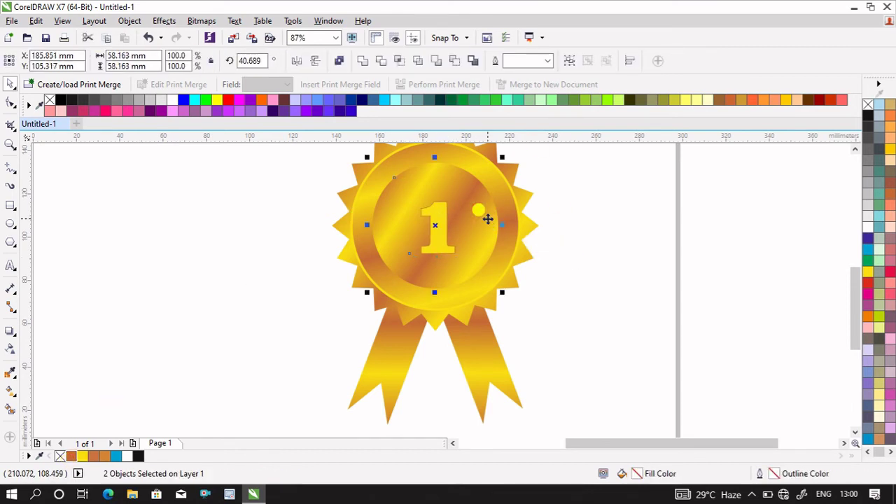
{"action": "left_click", "coordinate": [616, 241]}
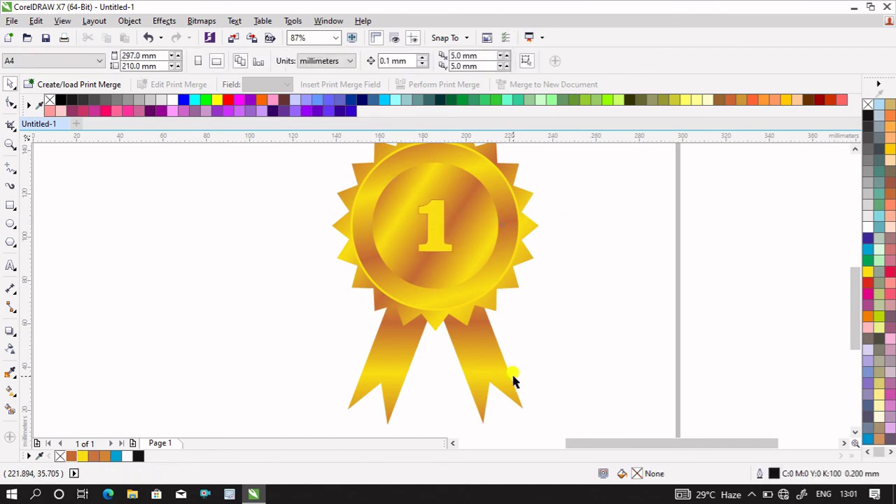
{"action": "key", "text": "z"}
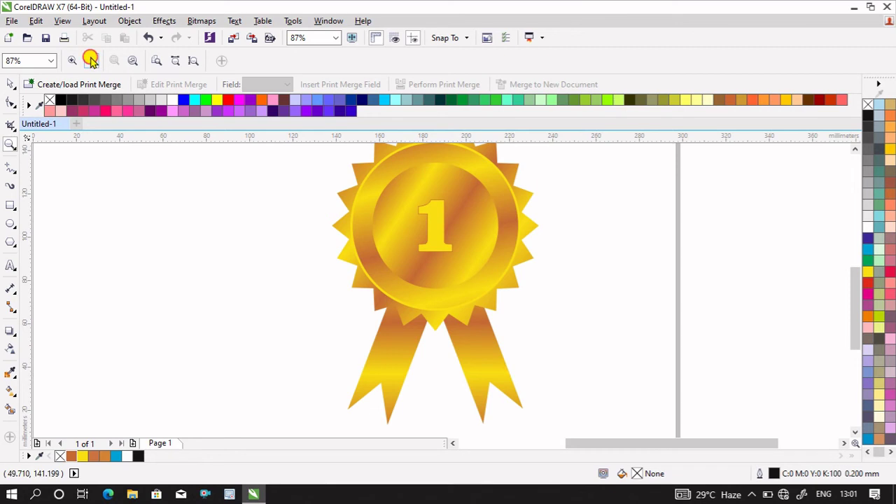
{"action": "left_click", "coordinate": [91, 61]}
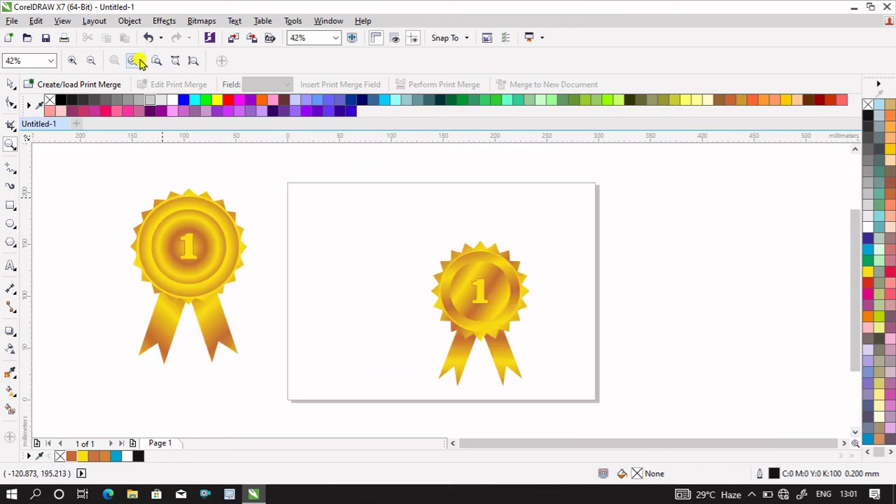
{"action": "left_click", "coordinate": [73, 60]}
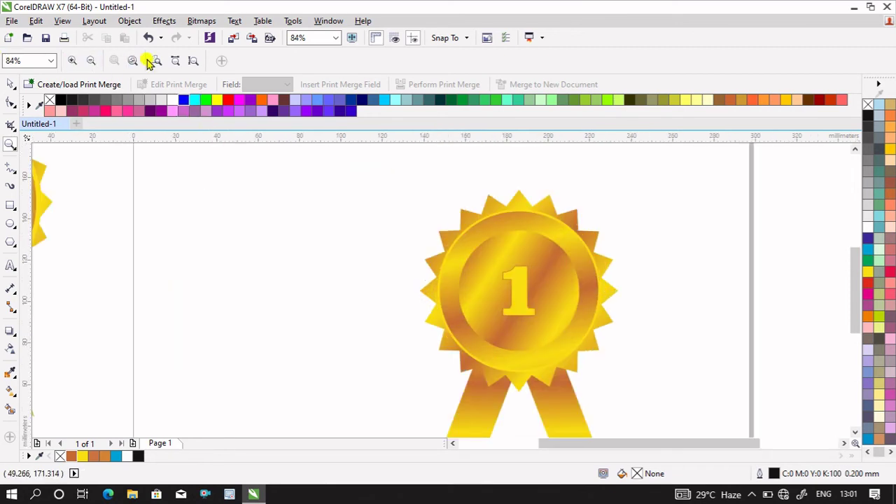
{"action": "left_click", "coordinate": [91, 60]}
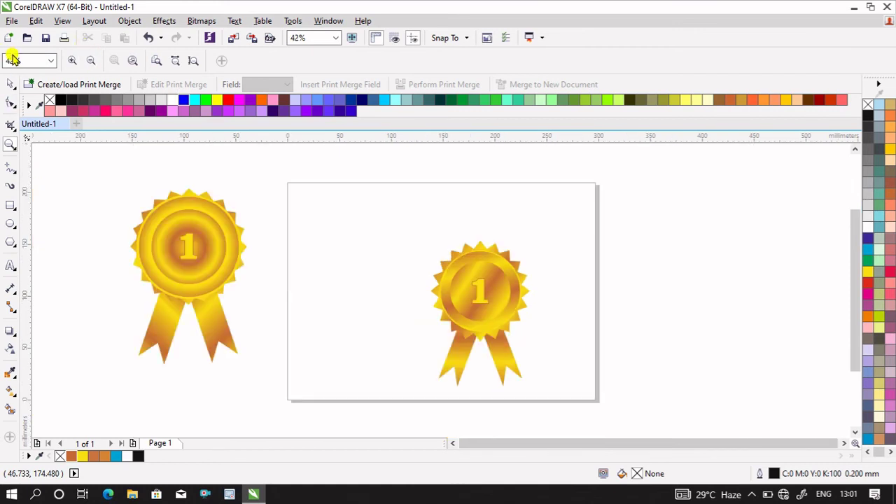
Step: Move the larger rosette from beside the page onto the page's left half, centred at about X 78 mm, Y 95 mm
{"action": "left_click", "coordinate": [10, 84]}
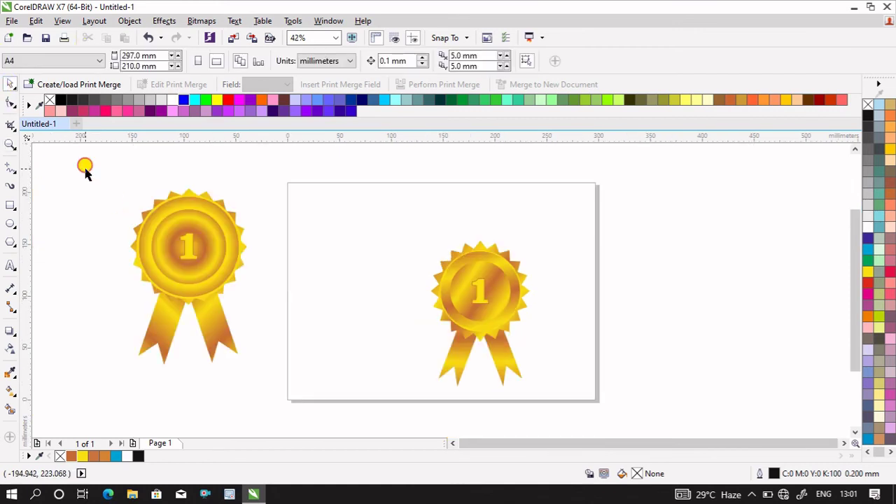
{"action": "left_click_drag", "start_coordinate": [84, 172], "coordinate": [256, 399]}
{"action": "left_click_drag", "start_coordinate": [197, 231], "coordinate": [375, 254]}
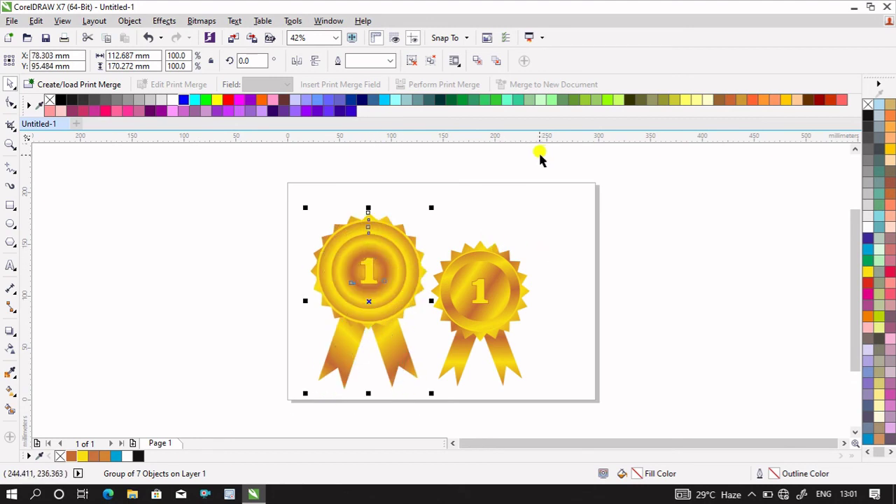
{"action": "left_click", "coordinate": [433, 196]}
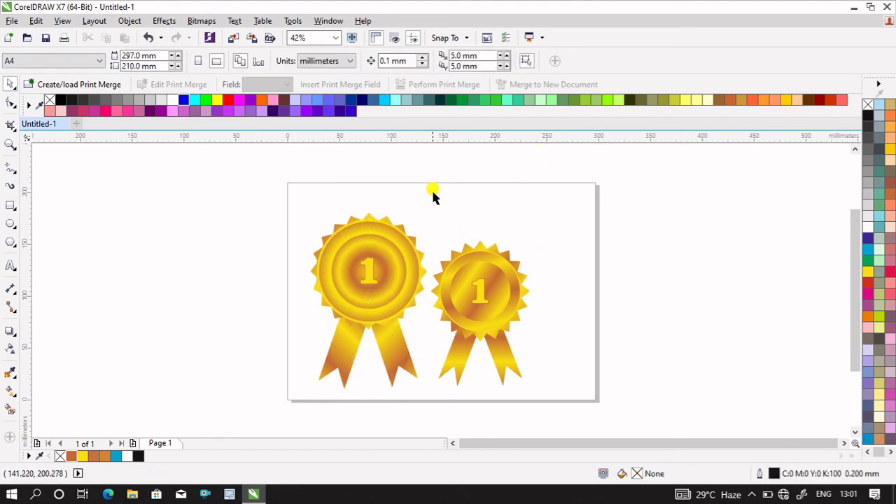
Step: Move the whole smaller rosette away from the larger one, to a centre of about X 198 mm, Y 105 mm
{"action": "left_click_drag", "start_coordinate": [420, 187], "coordinate": [561, 397]}
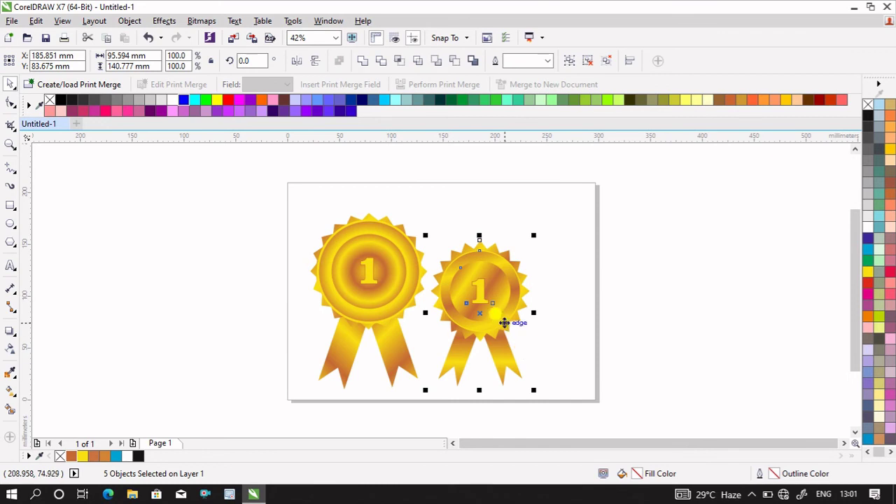
{"action": "left_click_drag", "start_coordinate": [505, 322], "coordinate": [519, 299]}
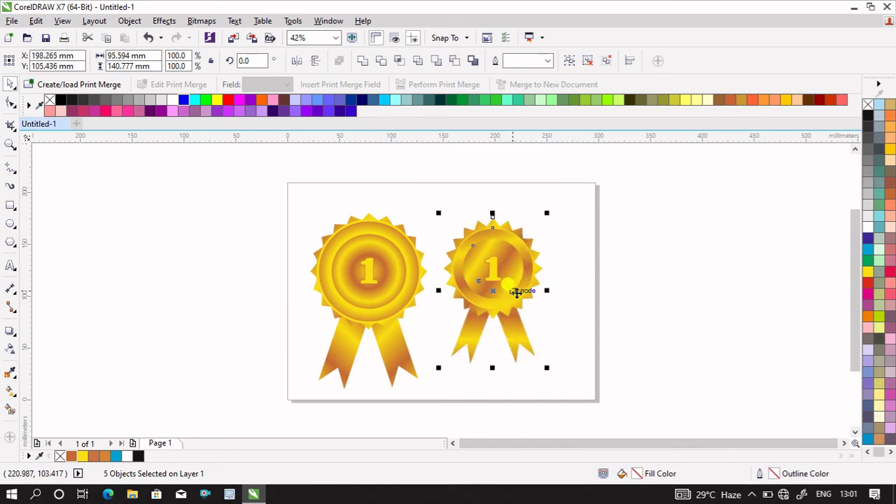
{"action": "left_click", "coordinate": [617, 285]}
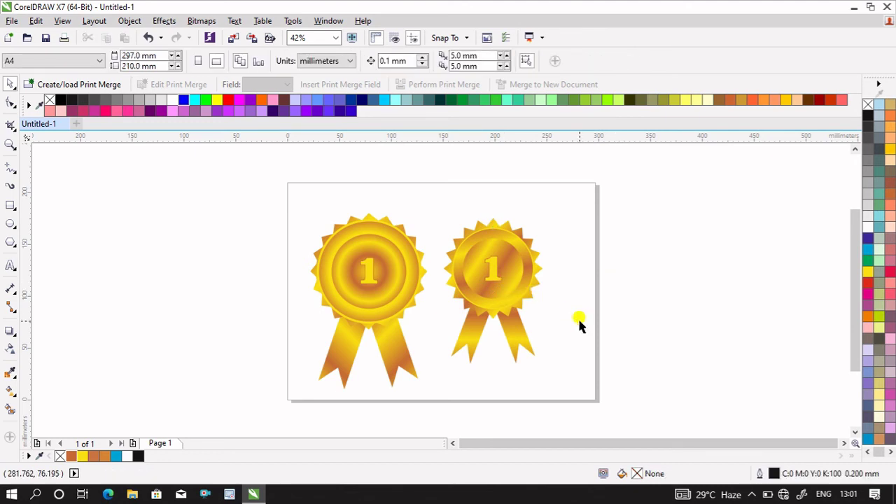
Step: Change the fountain fill of the smaller rosette's outer circle from linear to elliptical
{"action": "key", "text": "z"}
{"action": "left_click_drag", "start_coordinate": [435, 191], "coordinate": [572, 335]}
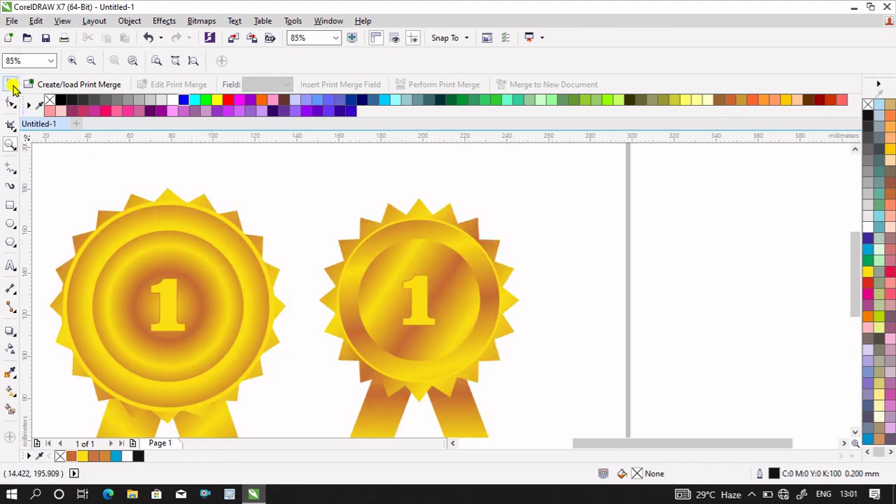
{"action": "left_click", "coordinate": [11, 85]}
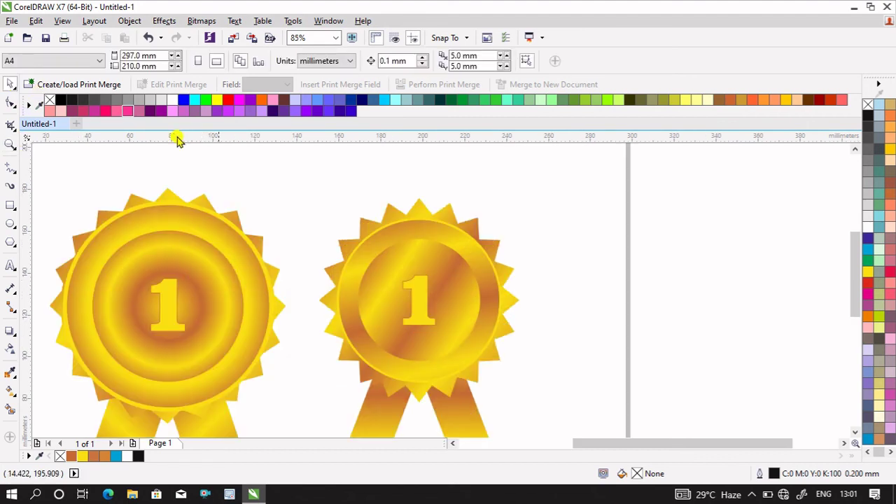
{"action": "left_click", "coordinate": [456, 241]}
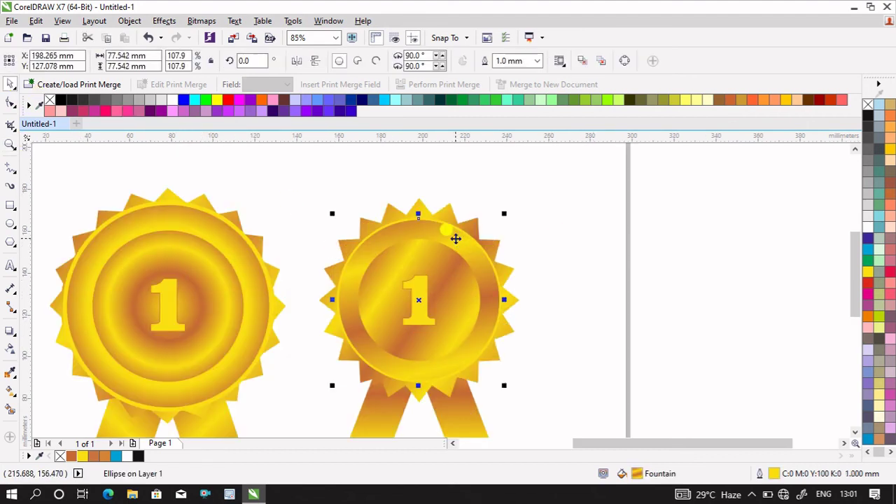
{"action": "left_click", "coordinate": [11, 388]}
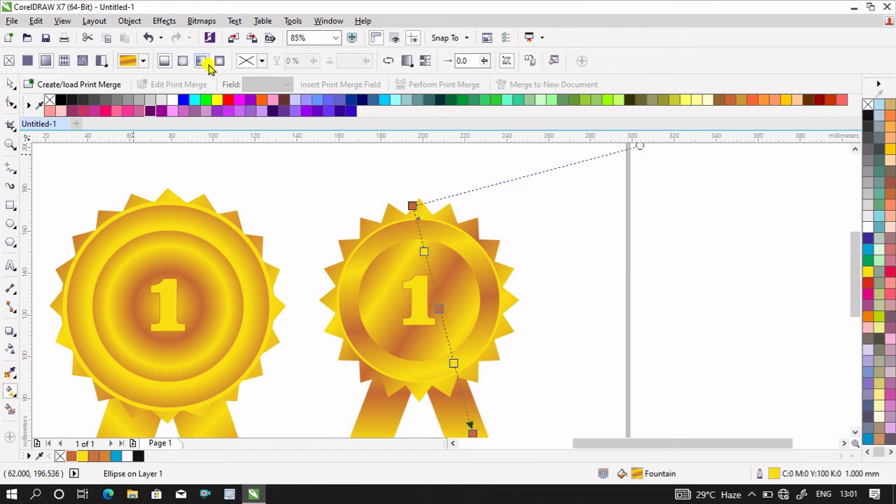
{"action": "left_click", "coordinate": [182, 63]}
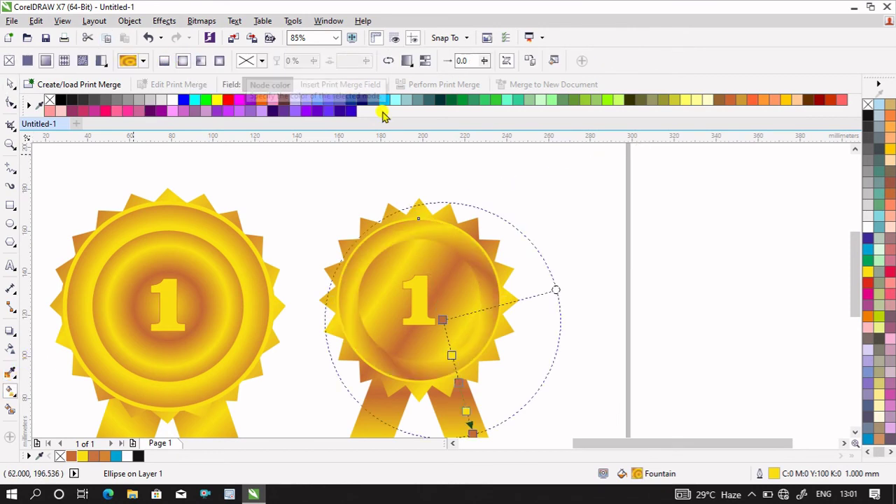
{"action": "left_click", "coordinate": [574, 218]}
{"action": "left_click", "coordinate": [452, 284]}
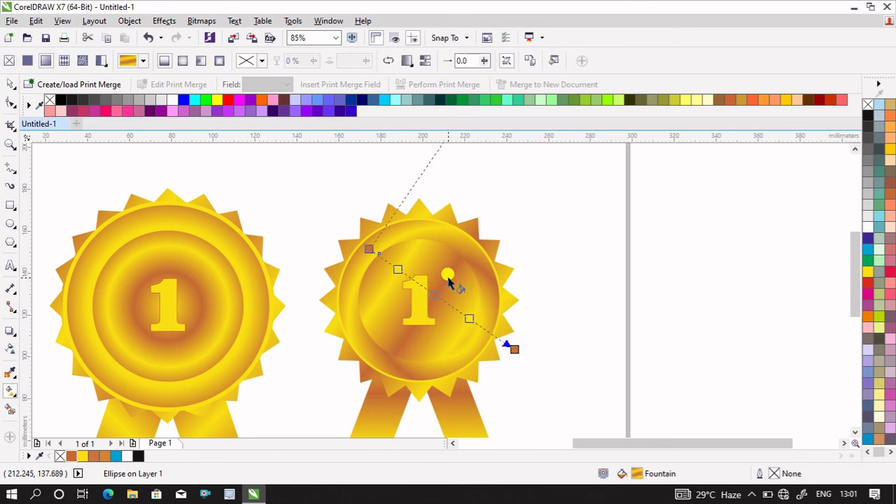
{"action": "left_click", "coordinate": [183, 62]}
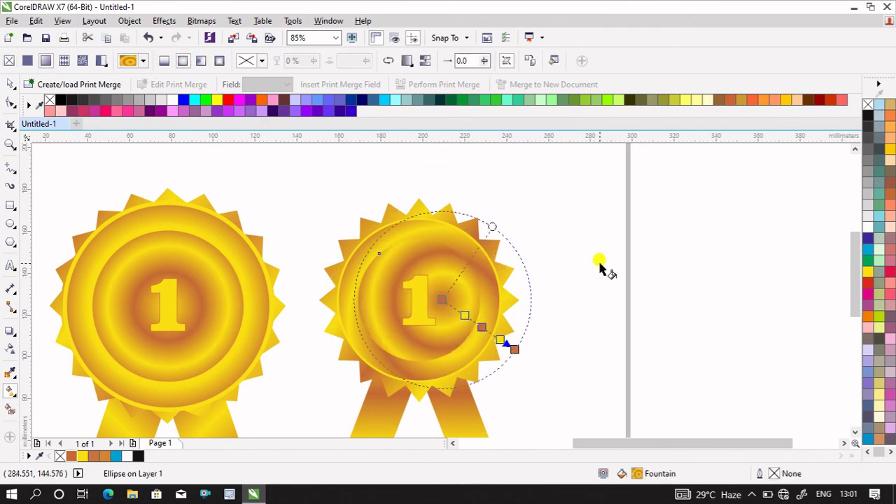
{"action": "key", "text": "ctrl+z"}
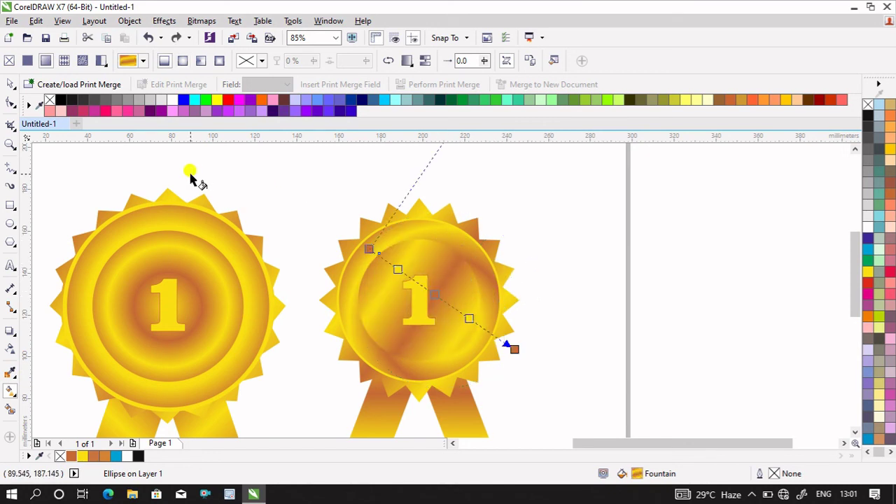
Step: Apply an elliptical fountain fill to the smaller rosette's inner circle
{"action": "left_click", "coordinate": [10, 84]}
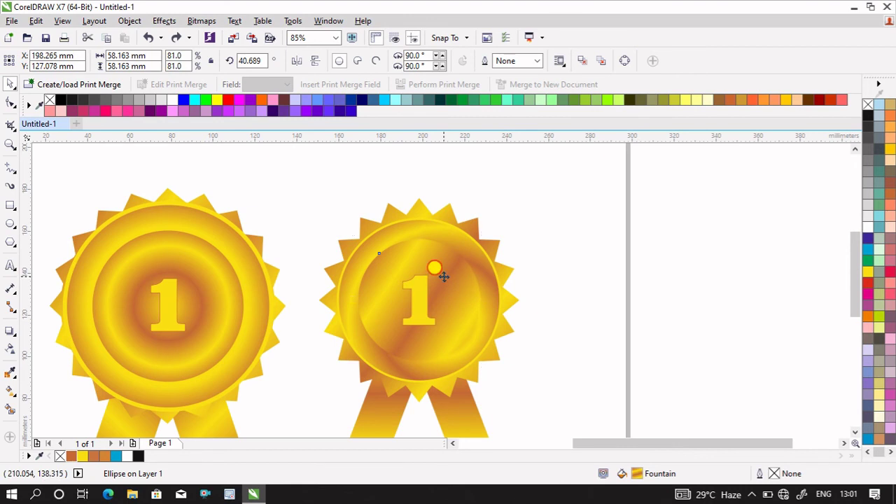
{"action": "left_click", "coordinate": [443, 277]}
{"action": "left_click", "coordinate": [441, 275]}
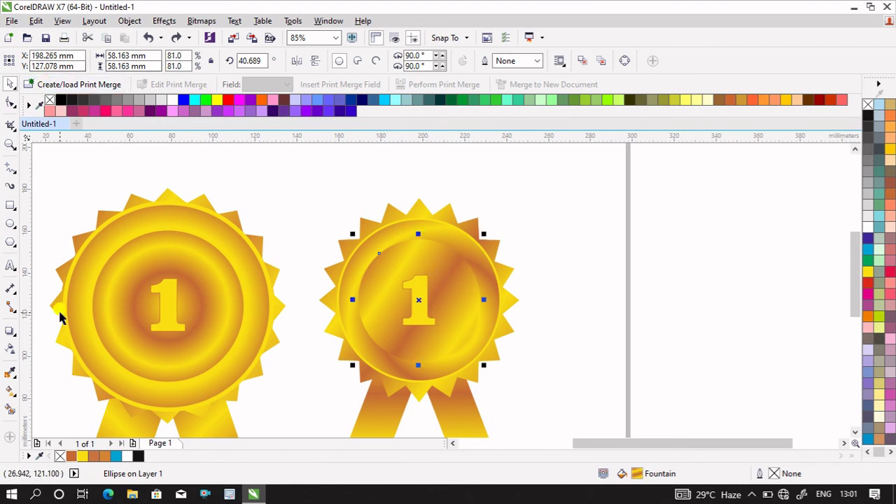
{"action": "left_click", "coordinate": [9, 394]}
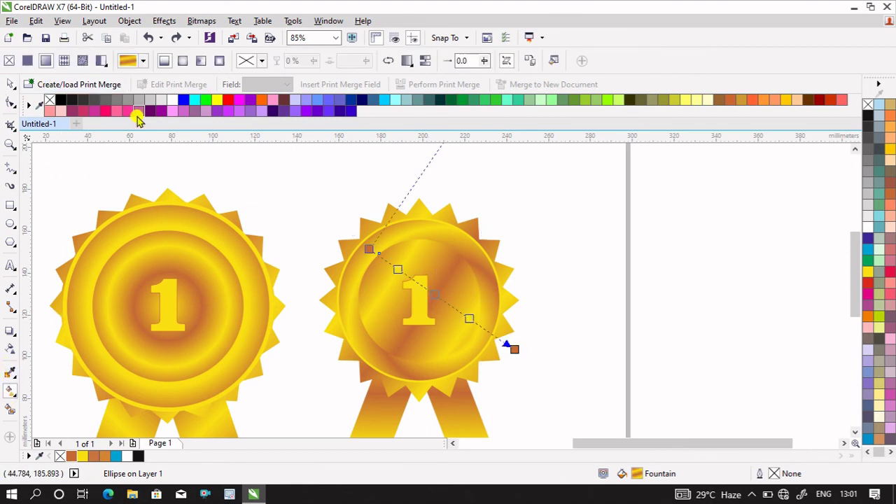
{"action": "left_click", "coordinate": [182, 61]}
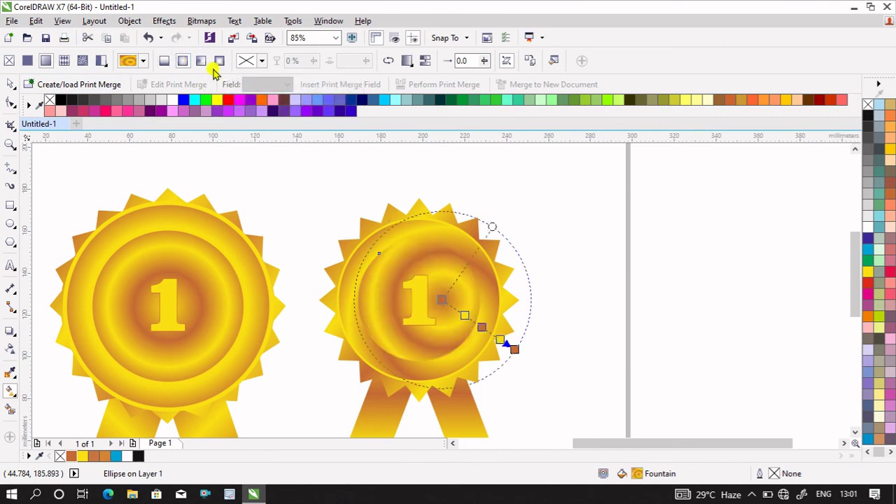
Step: Centre the inner circle's elliptical gradient behind the numeral and shrink its extent to roughly the circle's edge
{"action": "left_click_drag", "start_coordinate": [451, 315], "coordinate": [476, 316]}
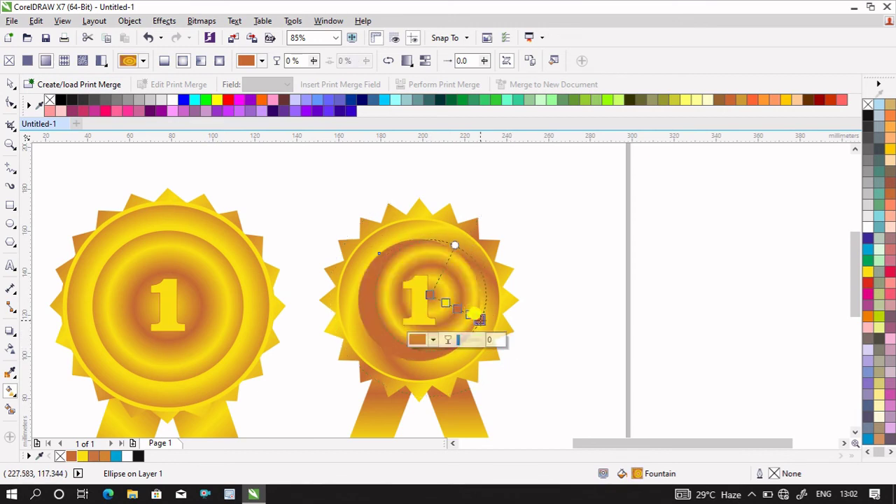
{"action": "mouse_move", "coordinate": [430, 294]}
{"action": "left_mouse_down"}
{"action": "mouse_move", "coordinate": [418, 300]}
{"action": "mouse_move", "coordinate": [417, 289]}
{"action": "left_mouse_up"}
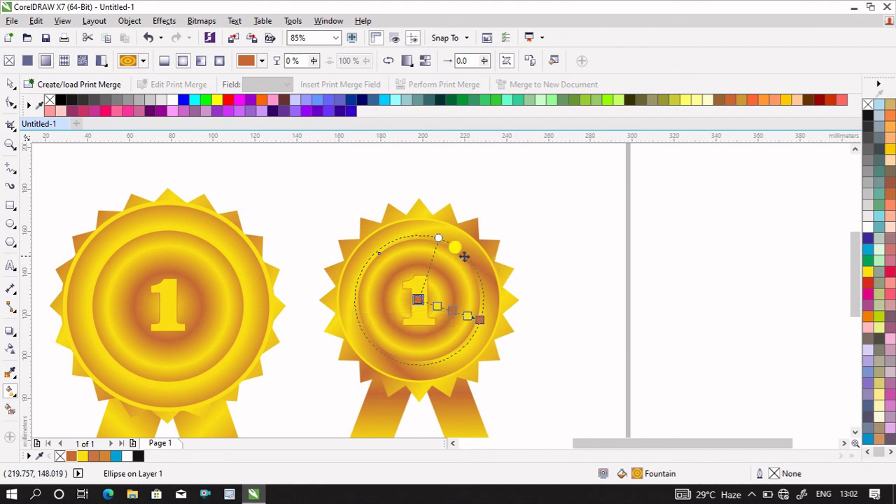
{"action": "left_click_drag", "start_coordinate": [438, 238], "coordinate": [442, 240]}
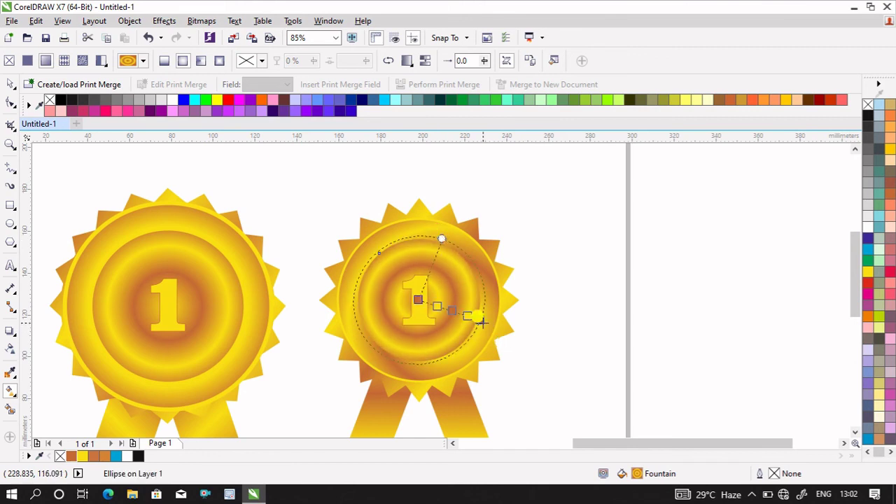
{"action": "left_click_drag", "start_coordinate": [482, 322], "coordinate": [474, 326]}
{"action": "left_click", "coordinate": [613, 264]}
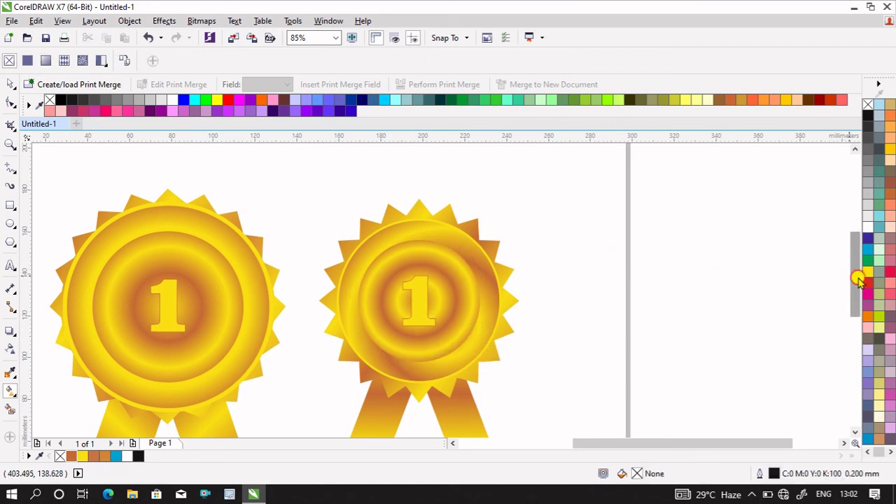
{"action": "left_click_drag", "start_coordinate": [857, 281], "coordinate": [860, 287]}
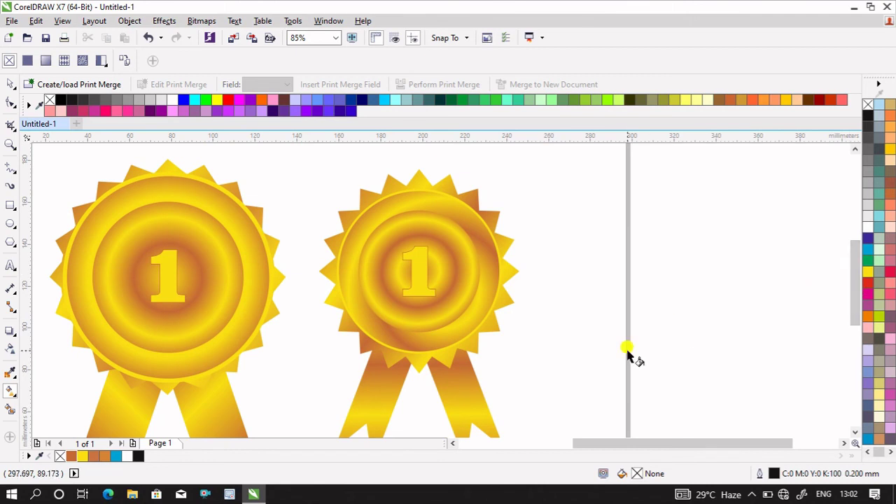